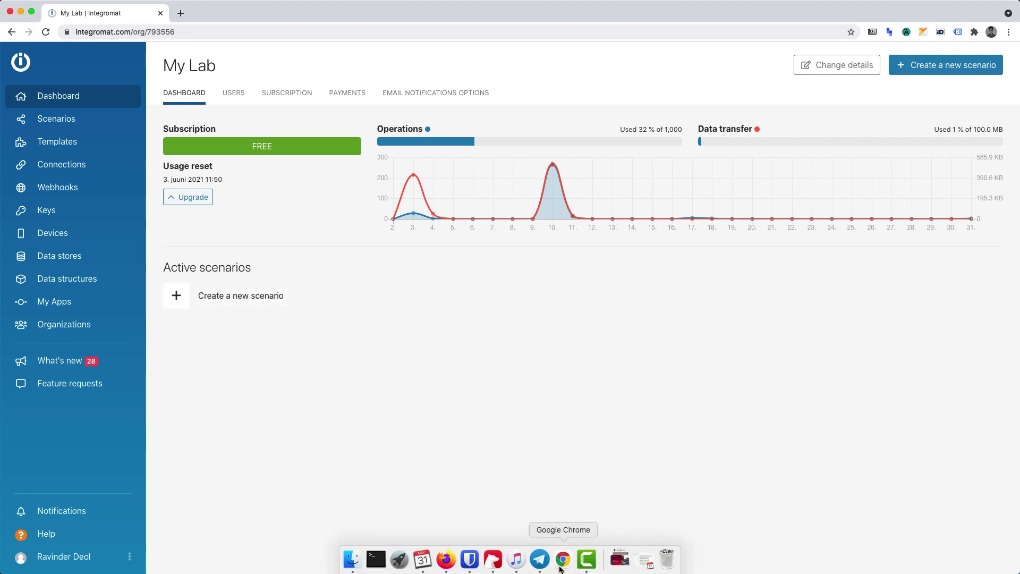
- Send /start to BotFather in Telegram so it replies with its full command list
left_click(542, 564)
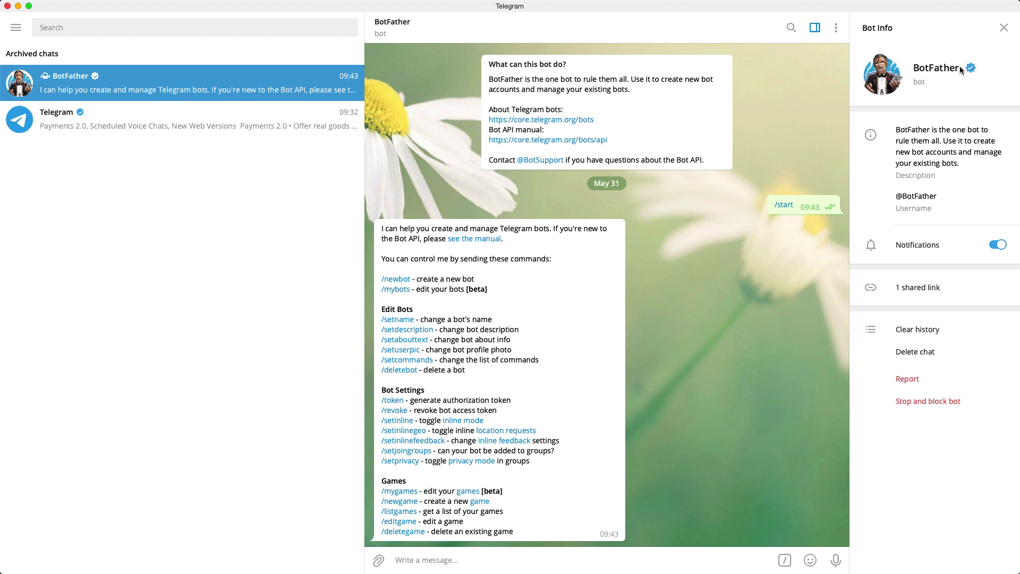
left_click(438, 562)
type("/start")
key("Return")
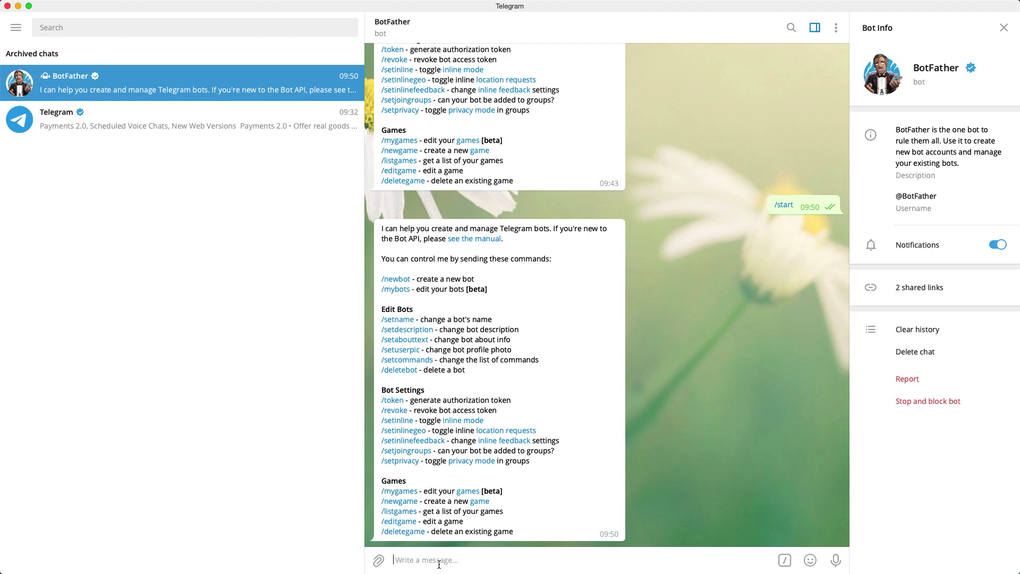
- Create a bot with /newbot, named 'rav in paris' with username ravinparisbot
type("/newbot")
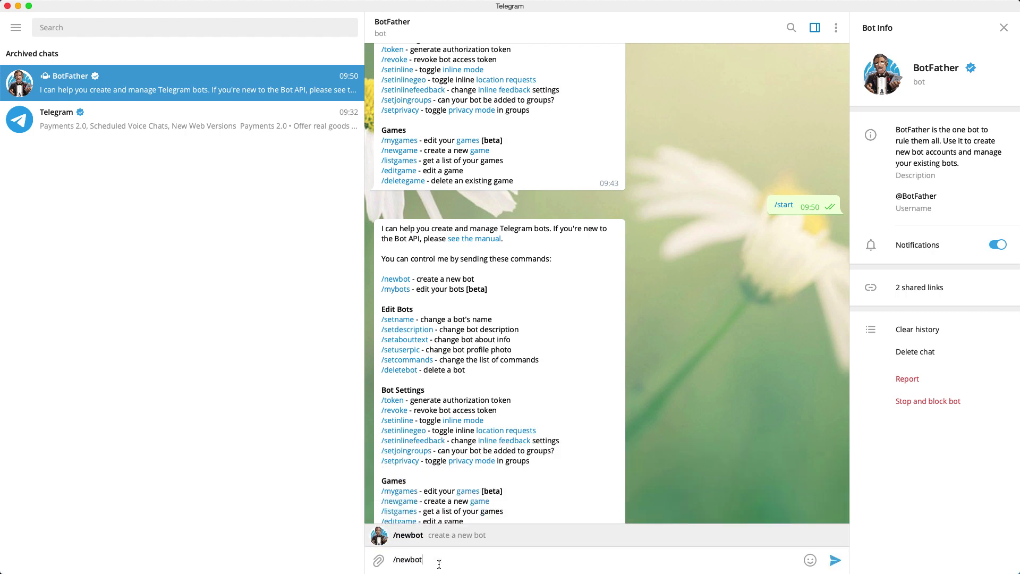
key("Return")
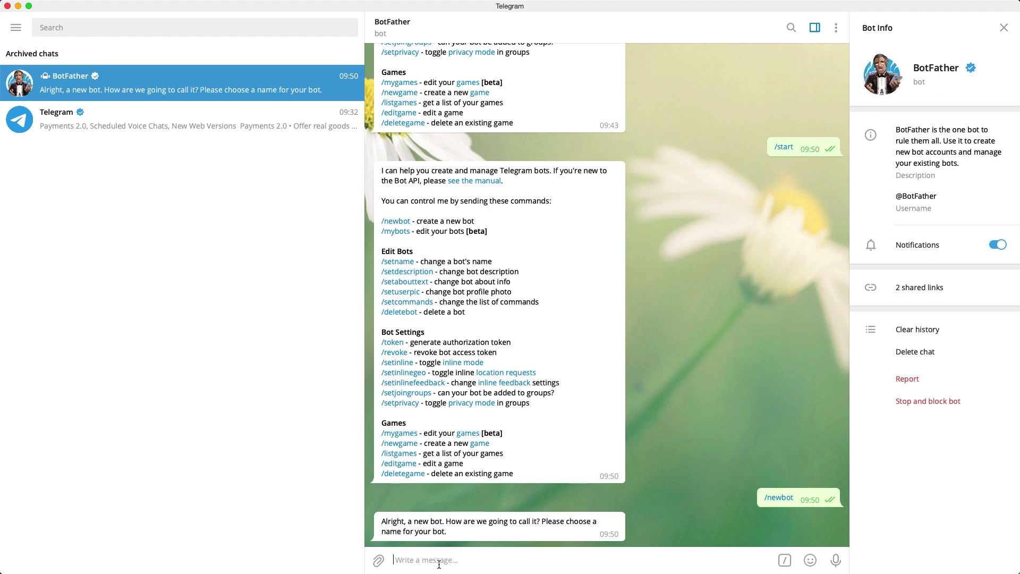
type("rav in paris")
key("Return")
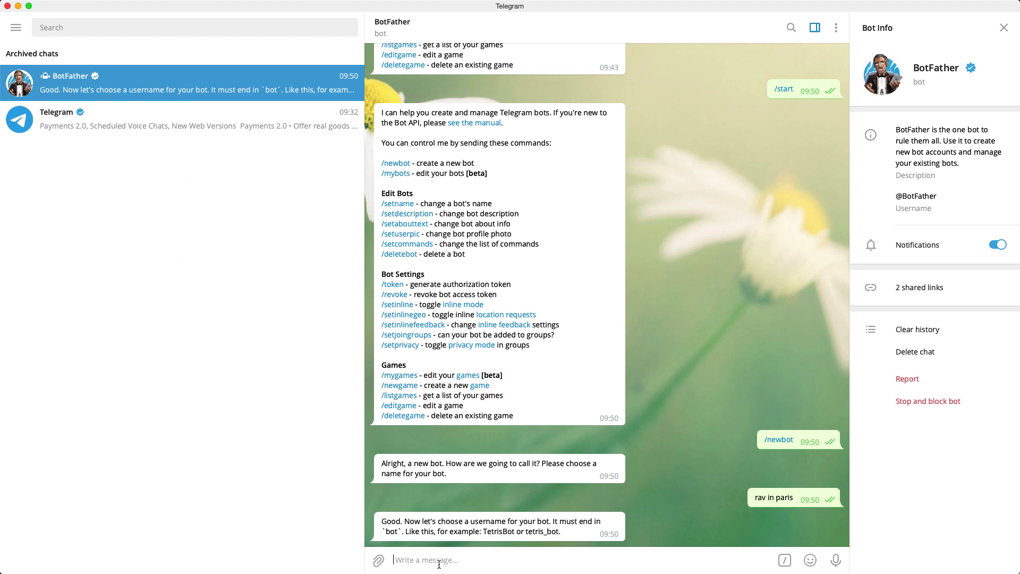
type("ravinparisbot")
key("Return")
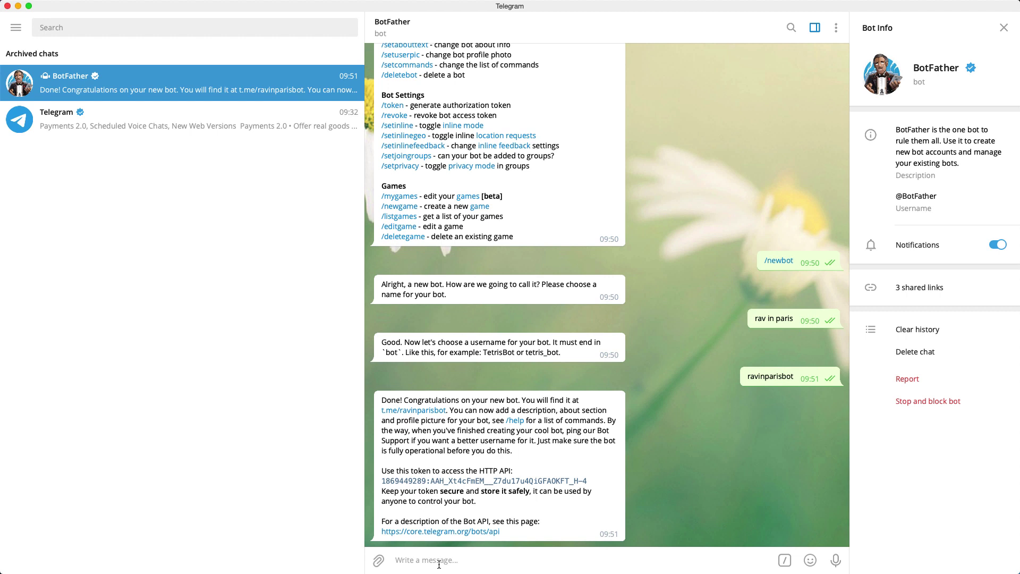
- Select the new bot's token, start the rav in paris bot chat, and return to Chrome
double_click(394, 479)
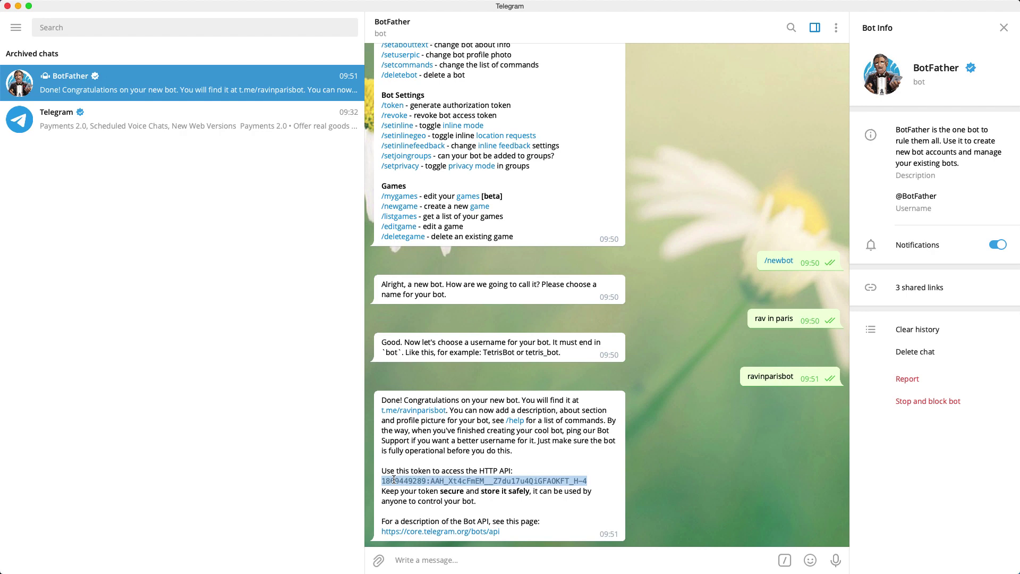
left_click(399, 410)
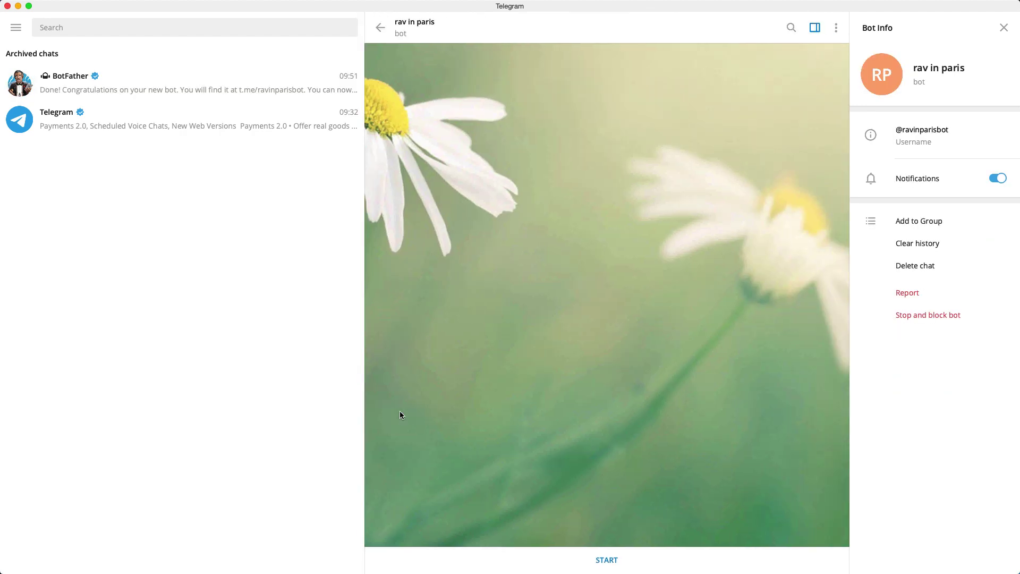
left_click(608, 562)
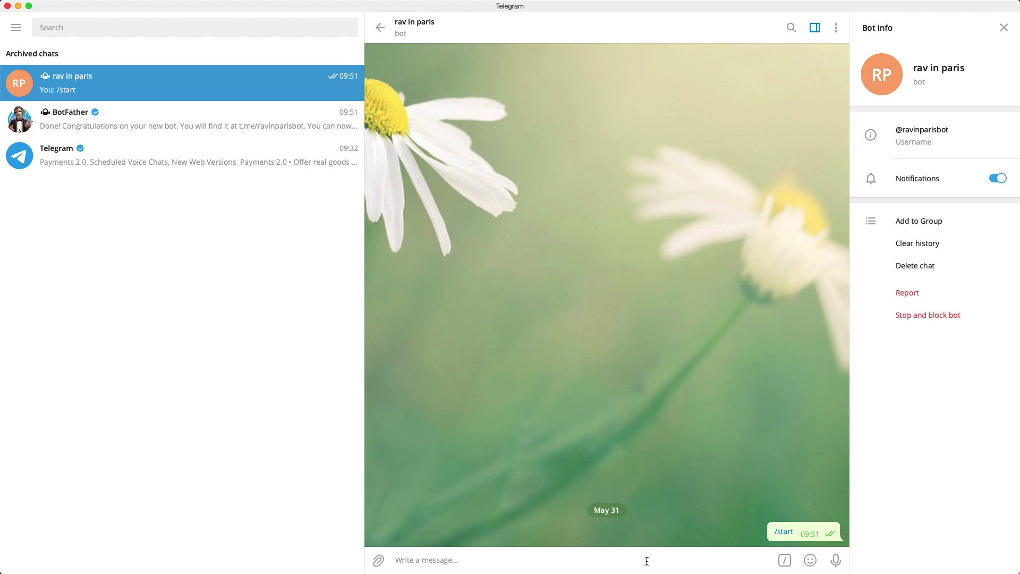
left_click(564, 564)
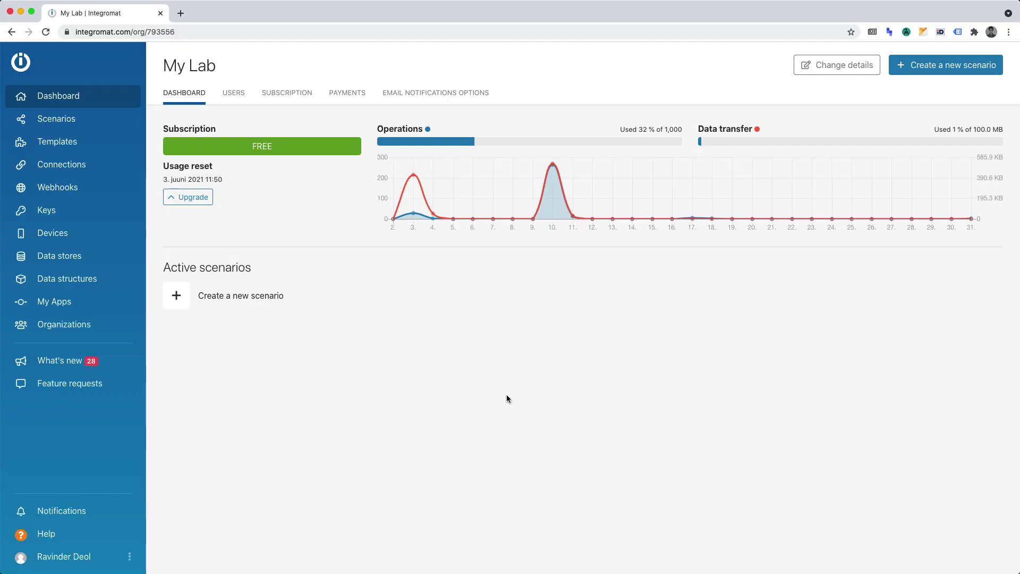
- Create a new scenario with Telegram Bot and Weather selected as its services
left_click(73, 123)
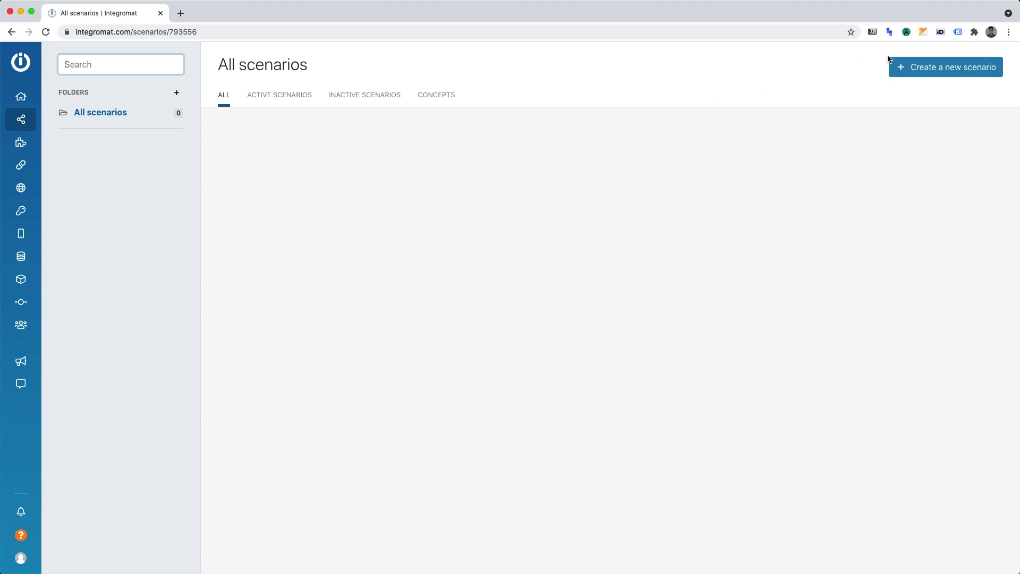
left_click(933, 64)
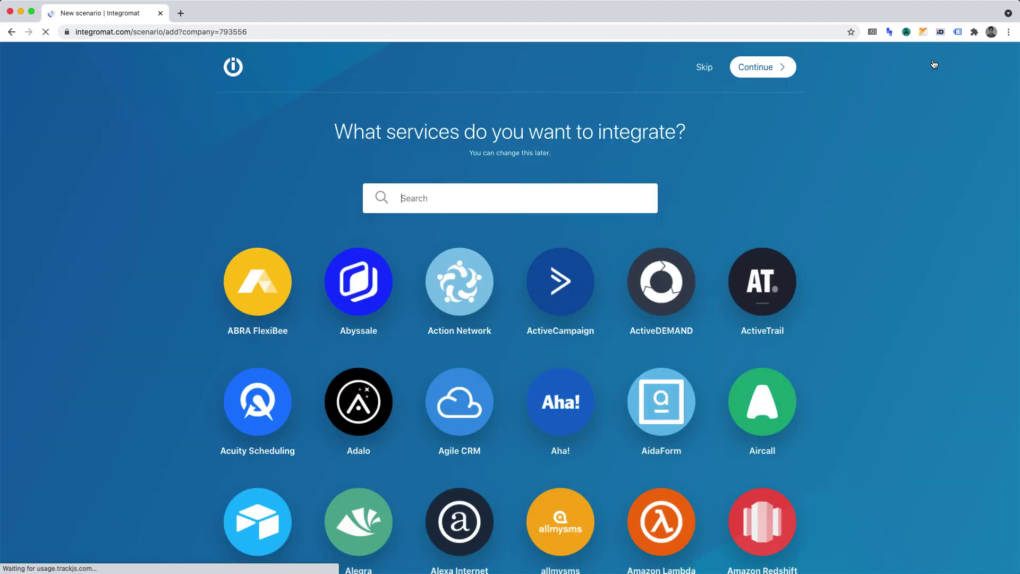
left_click(460, 205)
type("tele")
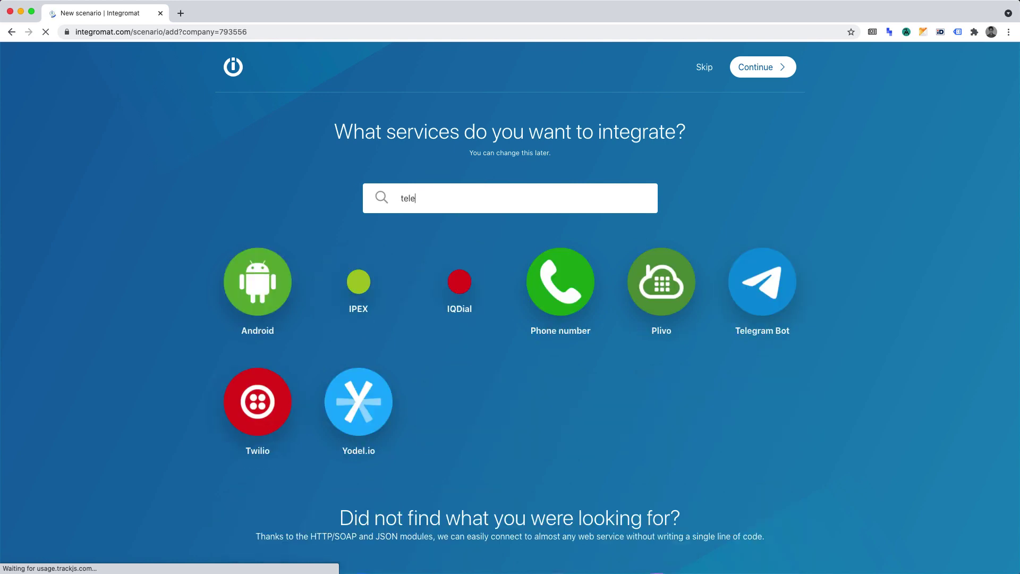
left_click(758, 281)
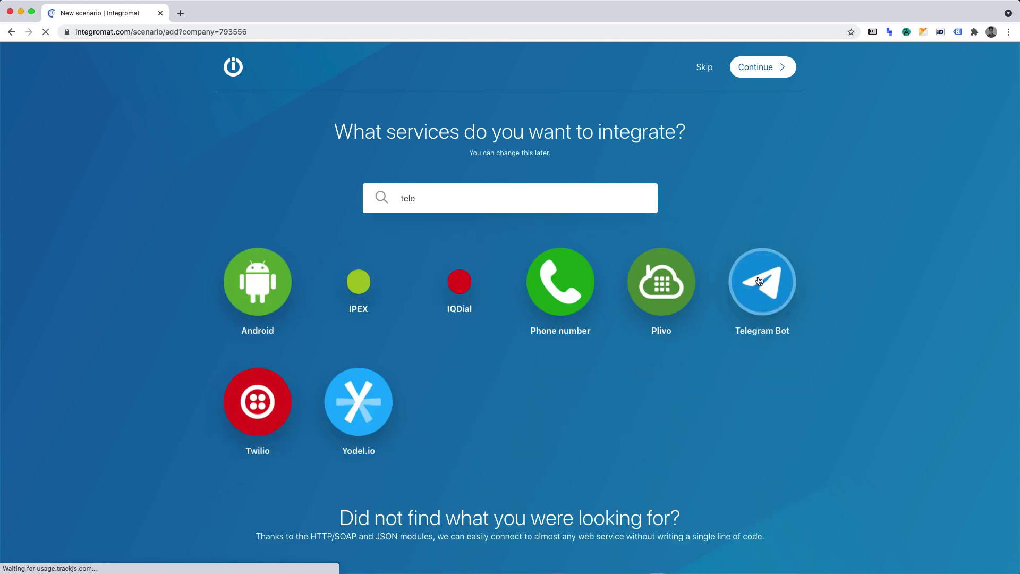
double_click(435, 202)
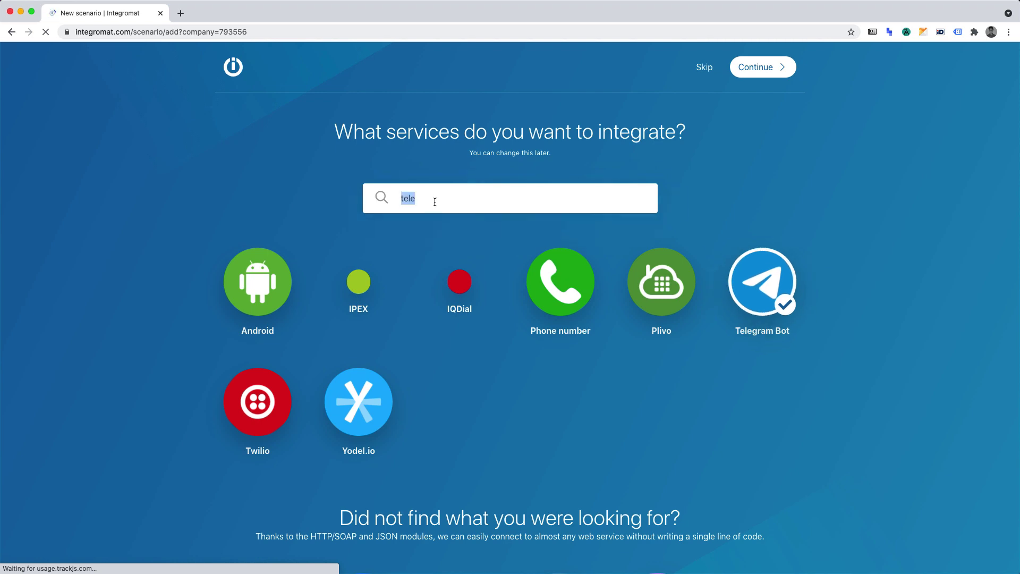
type("wea")
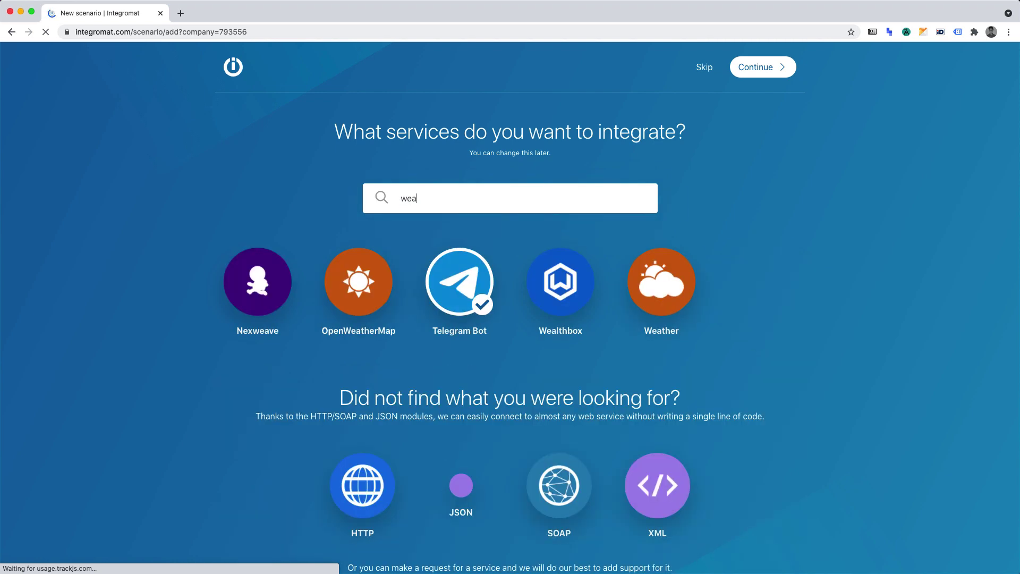
type("ther")
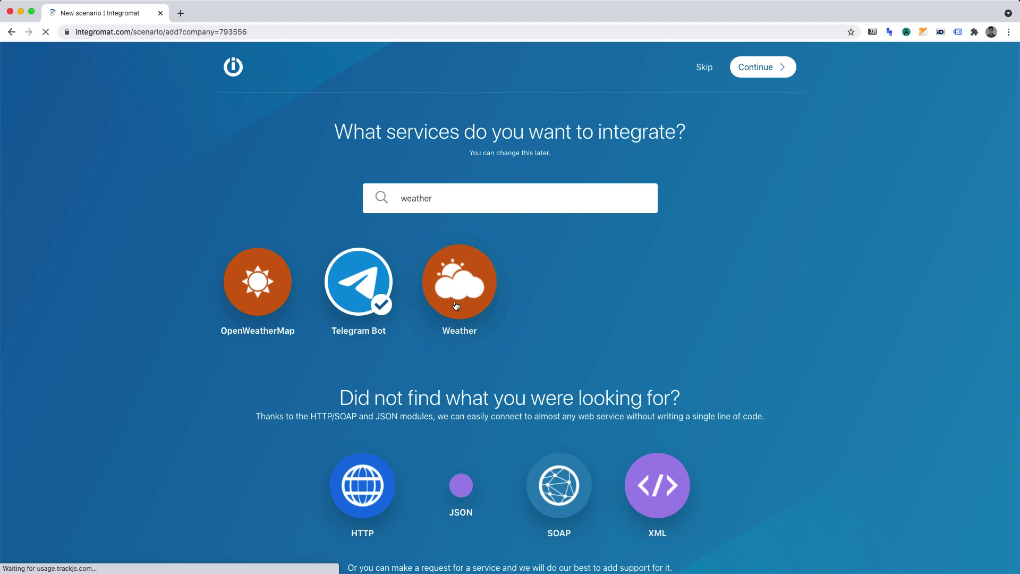
left_click(456, 306)
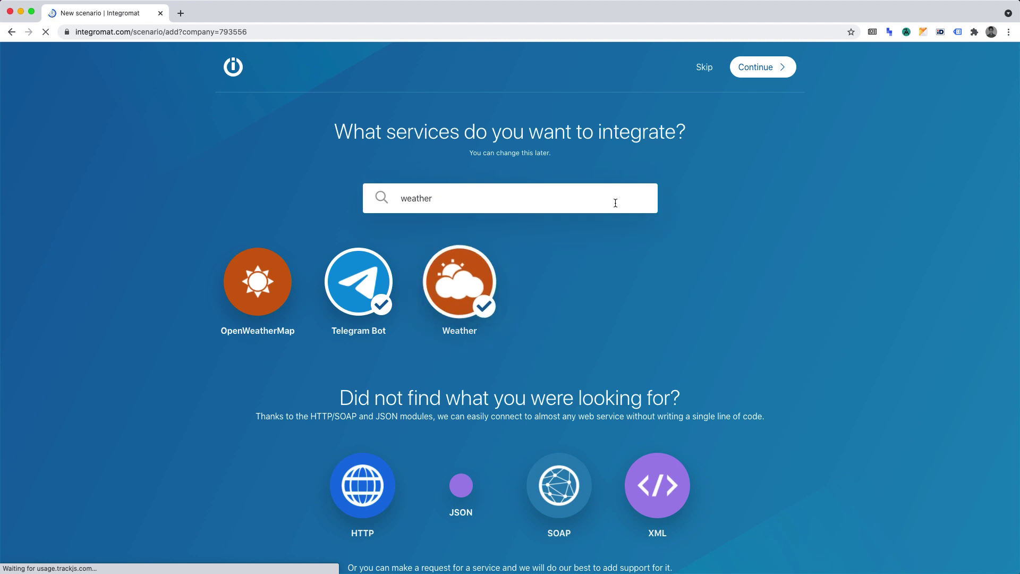
left_click(762, 73)
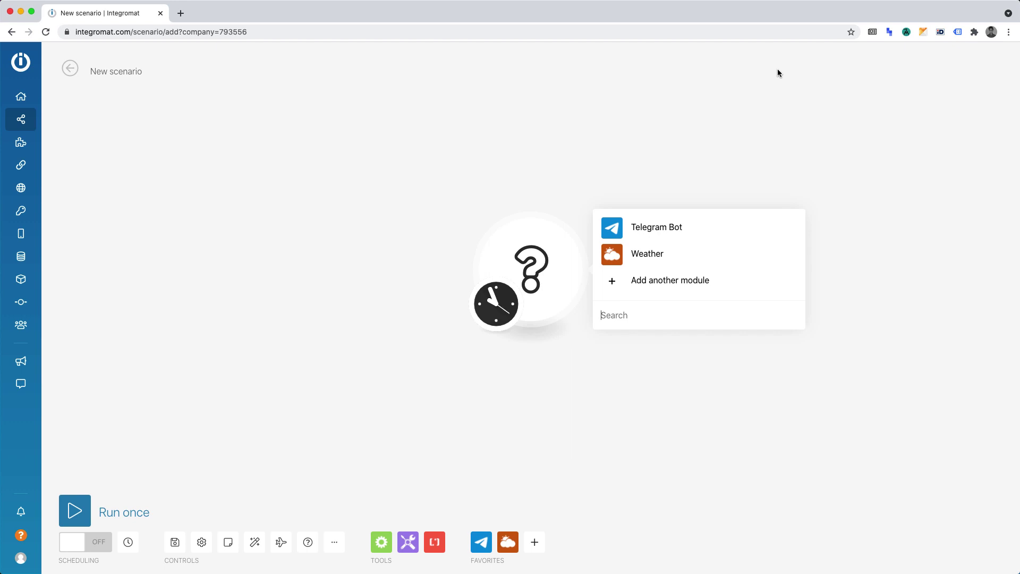
- Add the Telegram Bot Watch Updates trigger as the scenario's first module
left_click(670, 229)
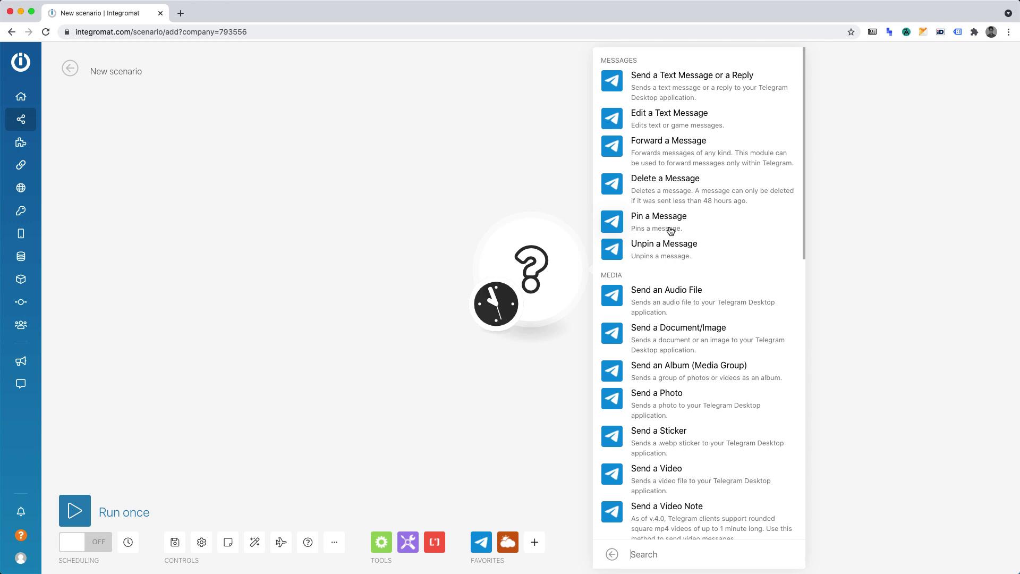
scroll(680, 303, "down", 5)
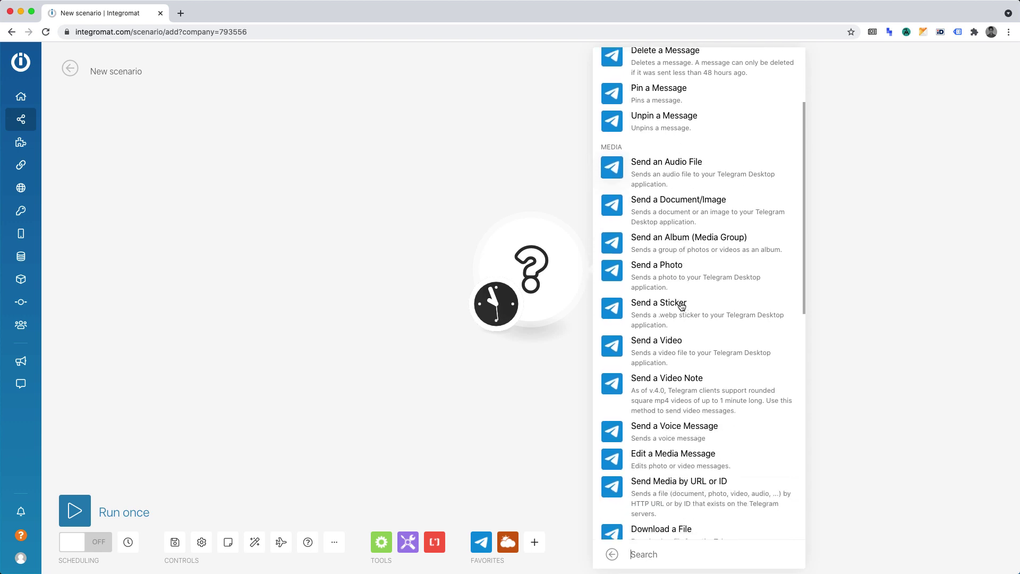
scroll(681, 306, "down", 7)
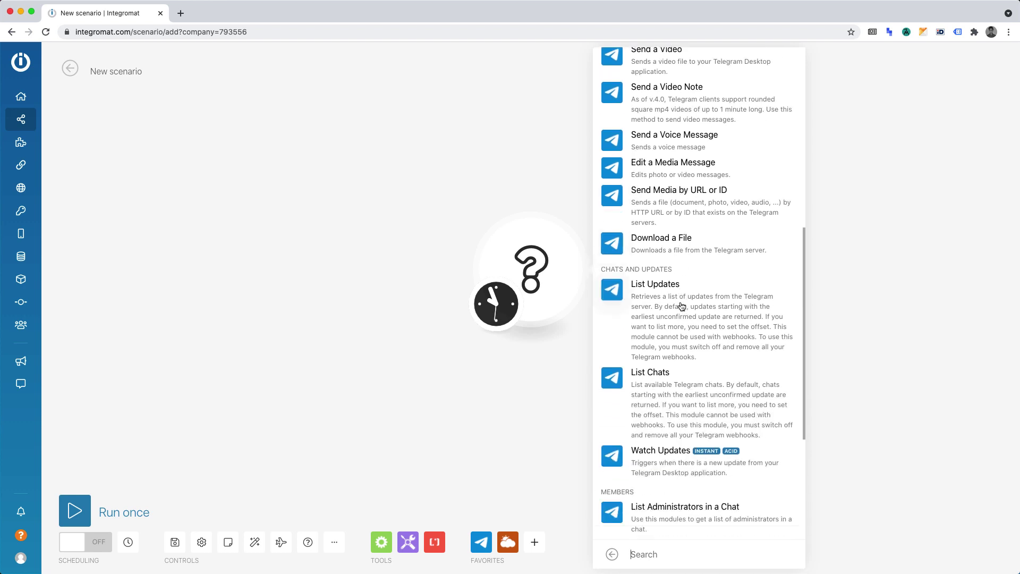
left_click(695, 342)
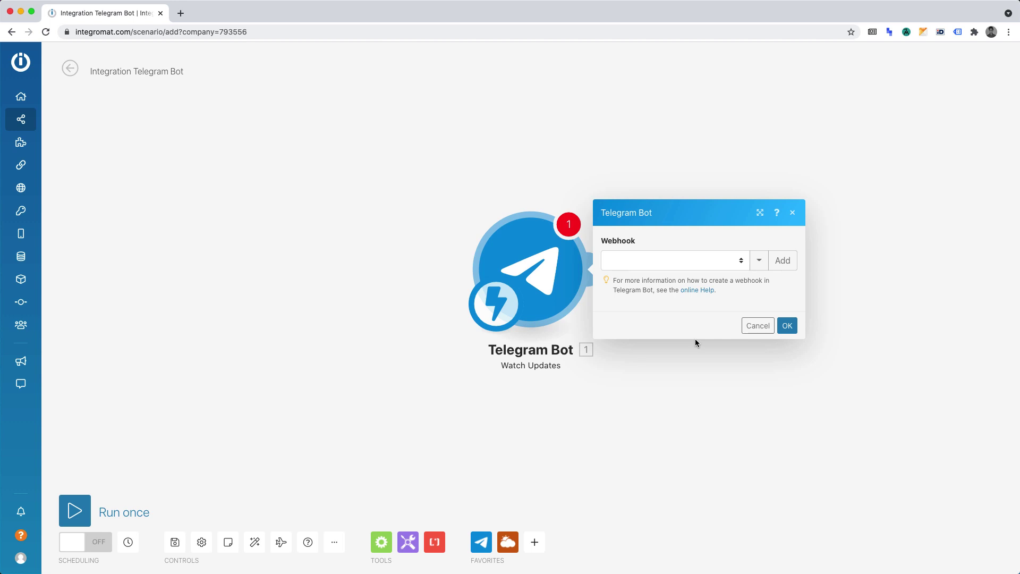
- Add a webhook with a new Telegram Bot connection named My Telegram Bot connection
left_click(779, 267)
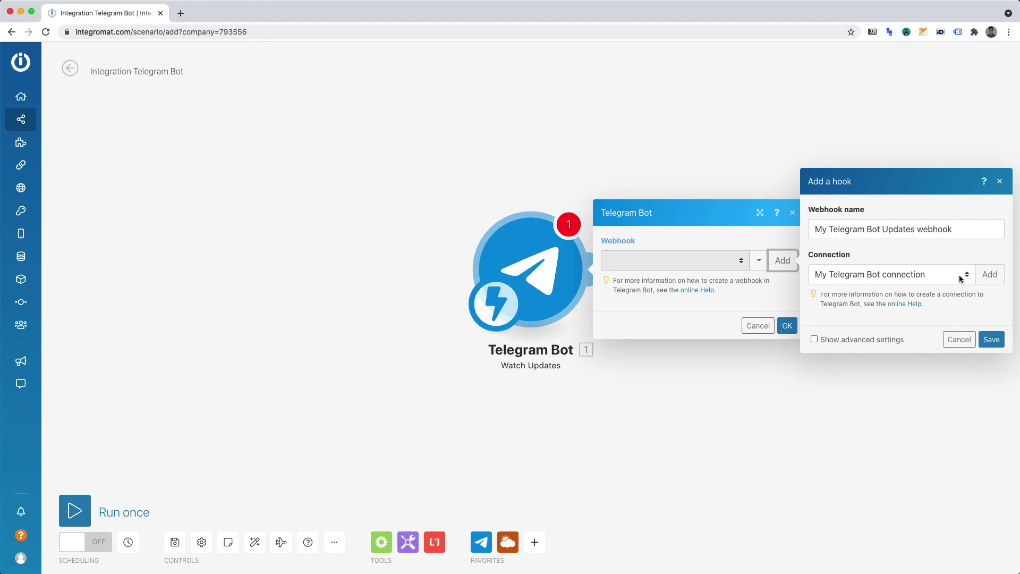
left_click(996, 279)
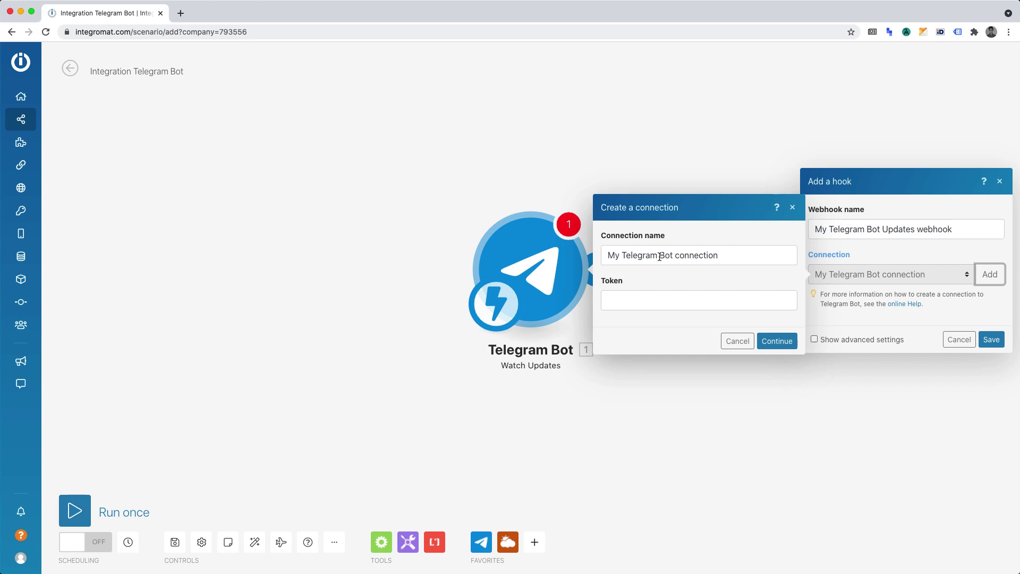
left_click(663, 295)
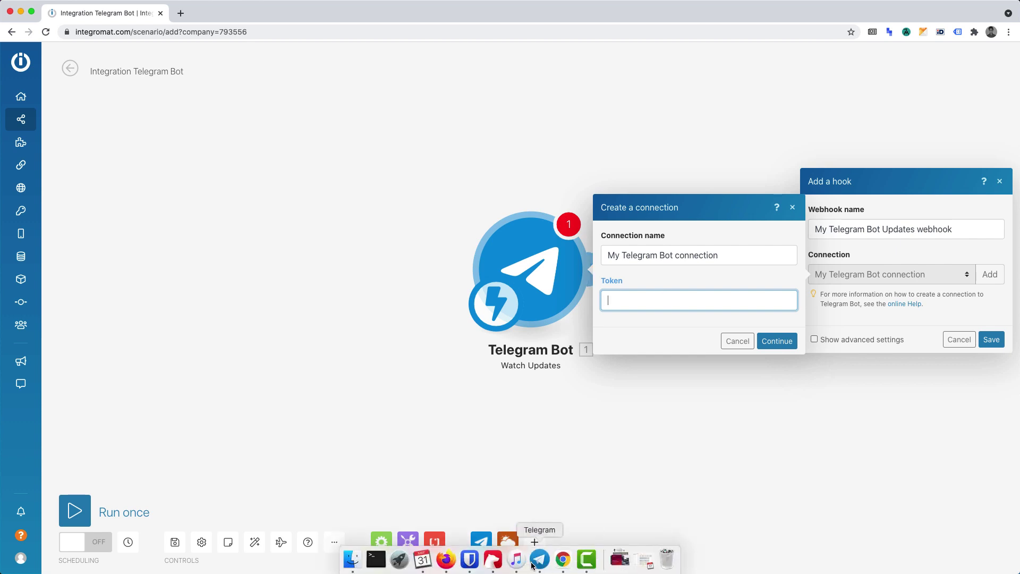
- Switch to Telegram to get the bot's HTTP API token from BotFather
left_click(534, 563)
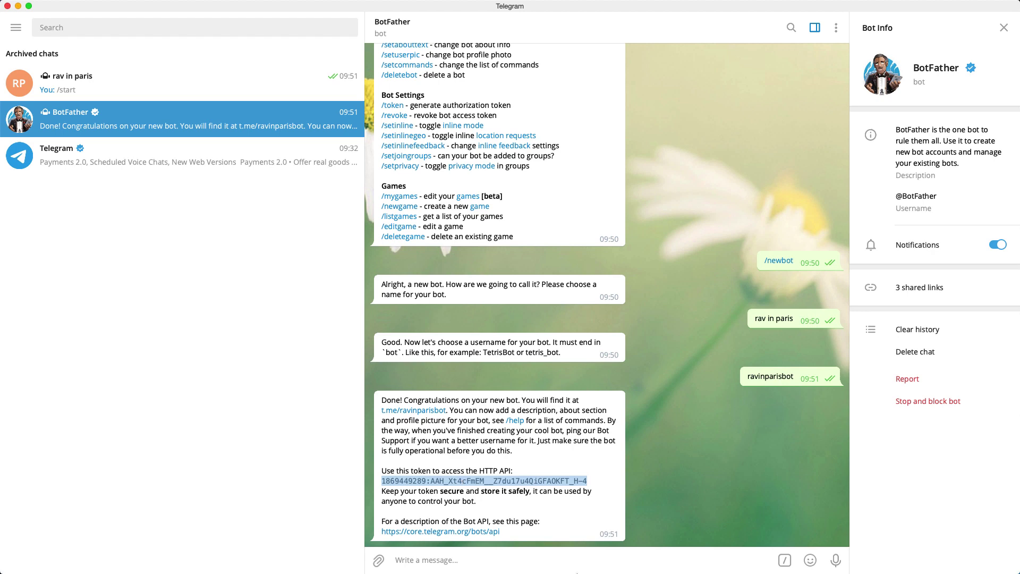
- Paste the bot token into the connection and save the My Telegram Bot Updates webhook
left_click(560, 562)
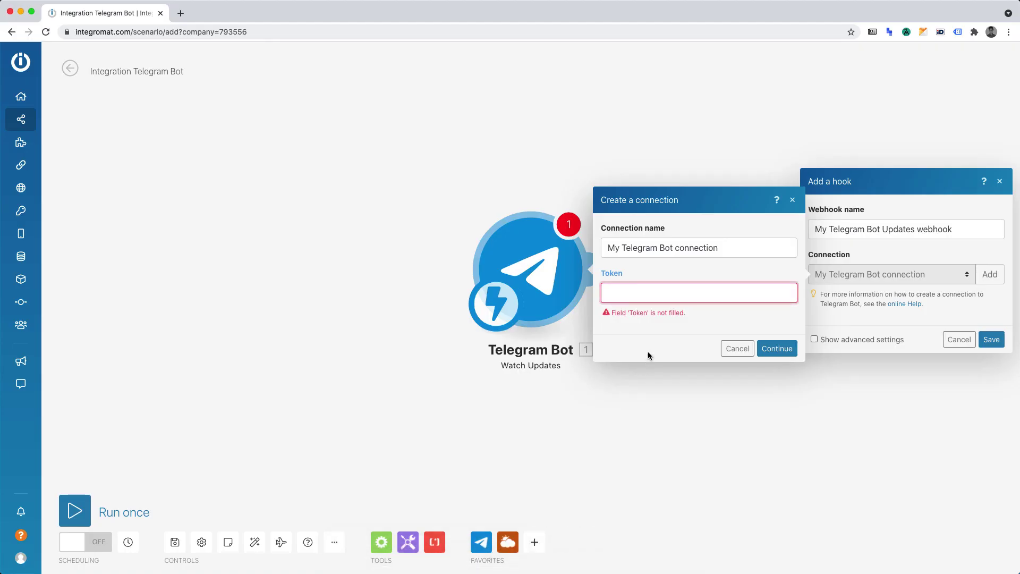
key("super+v")
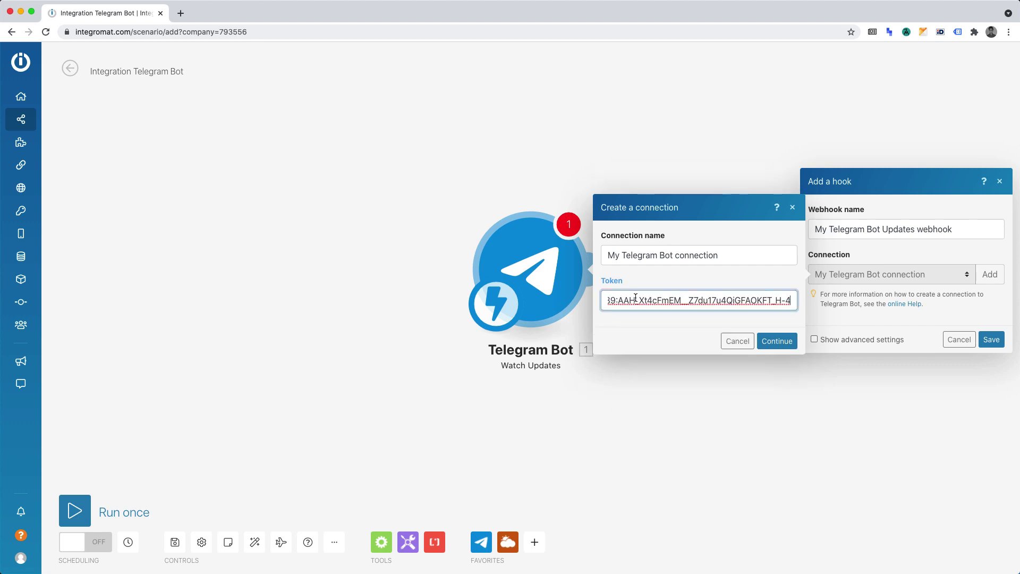
left_click(669, 322)
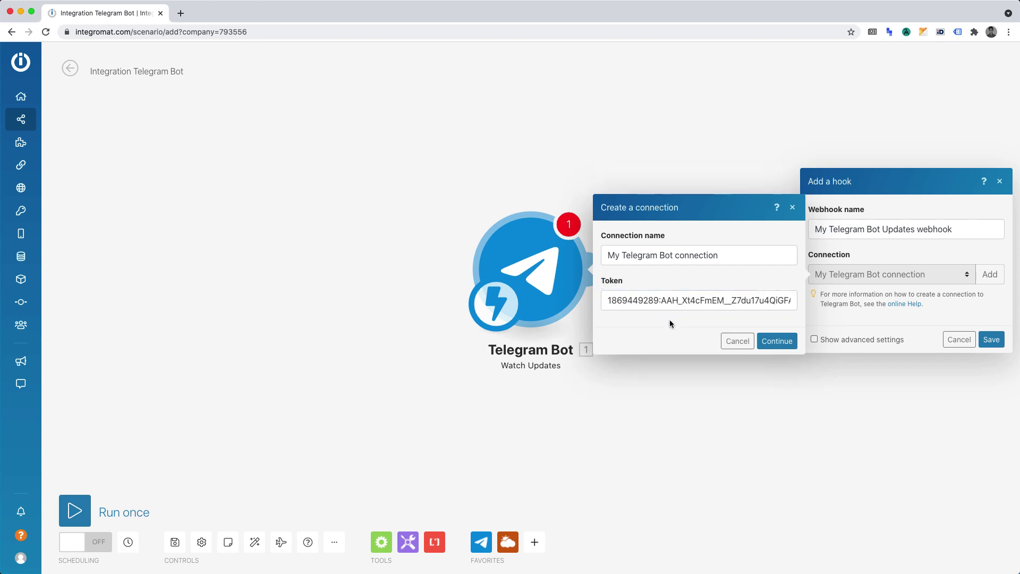
left_click(771, 336)
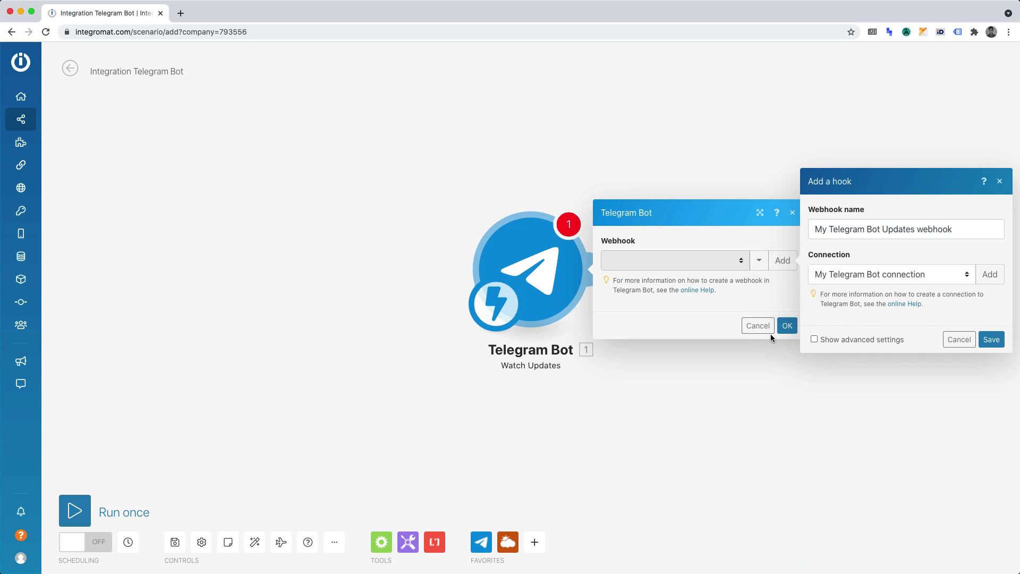
left_click(990, 339)
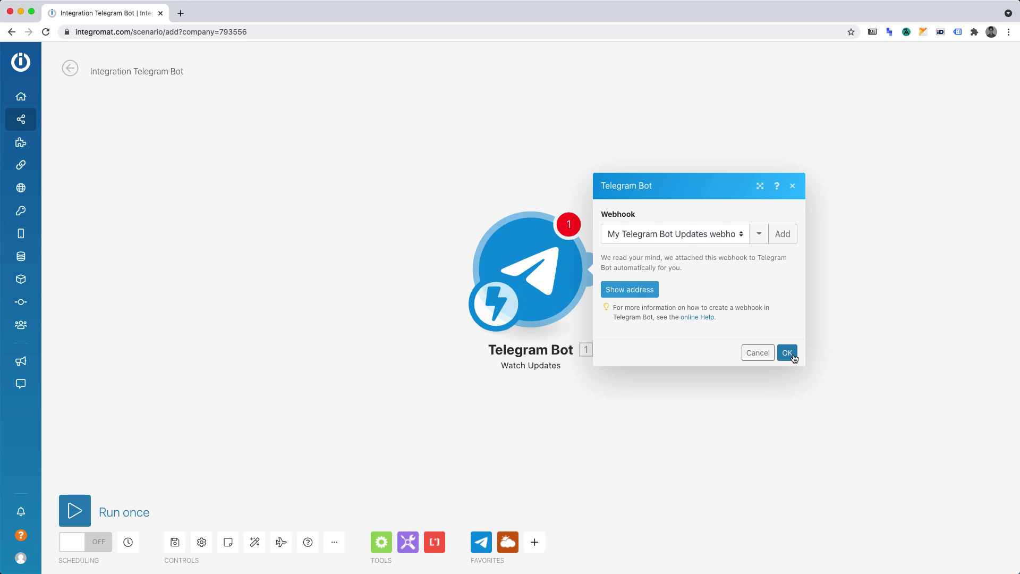
- Add a Weather Get current weather module after the trigger, with city Paris, France
left_click(793, 357)
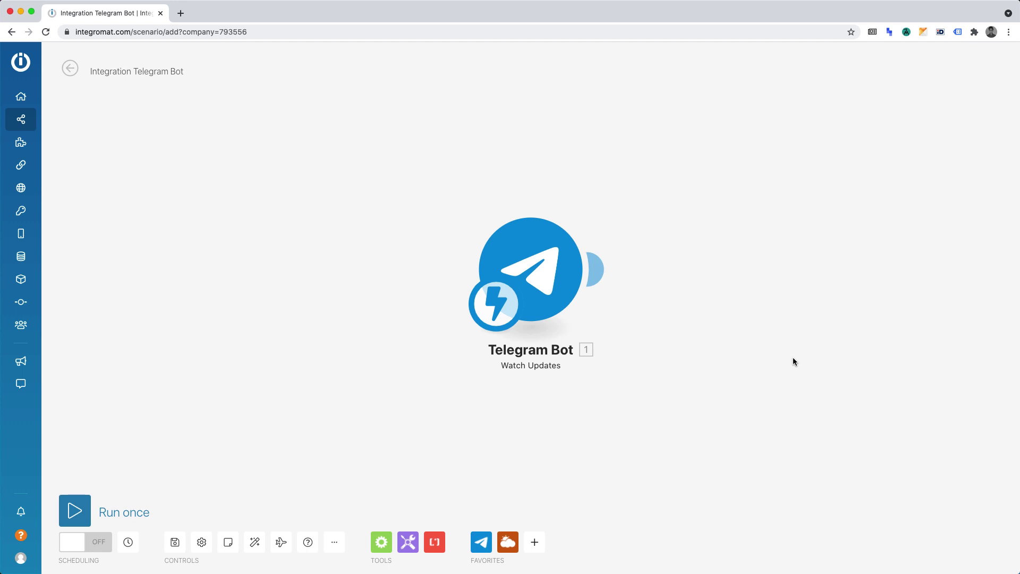
left_click(597, 268)
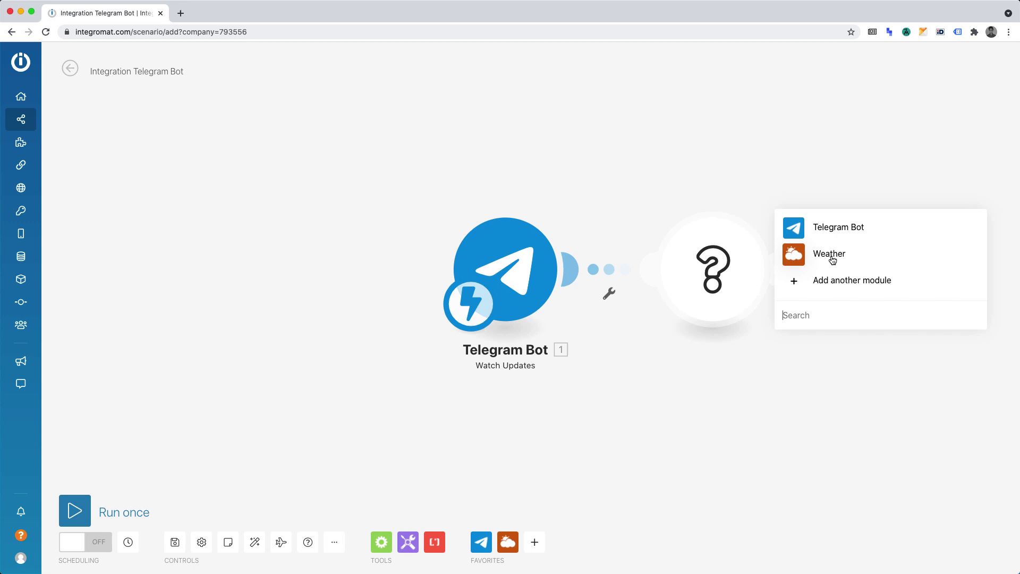
left_click(830, 259)
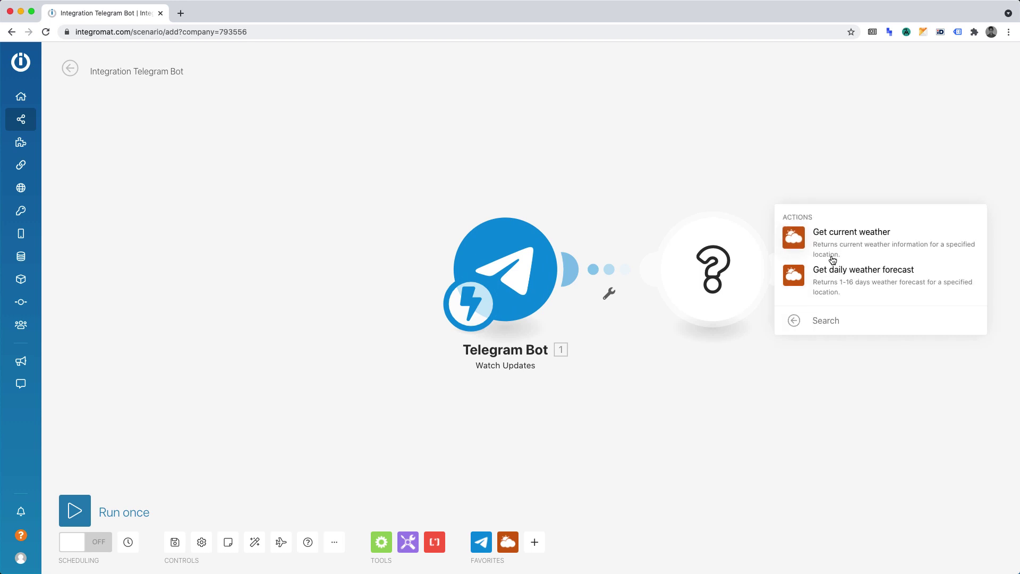
left_click(867, 234)
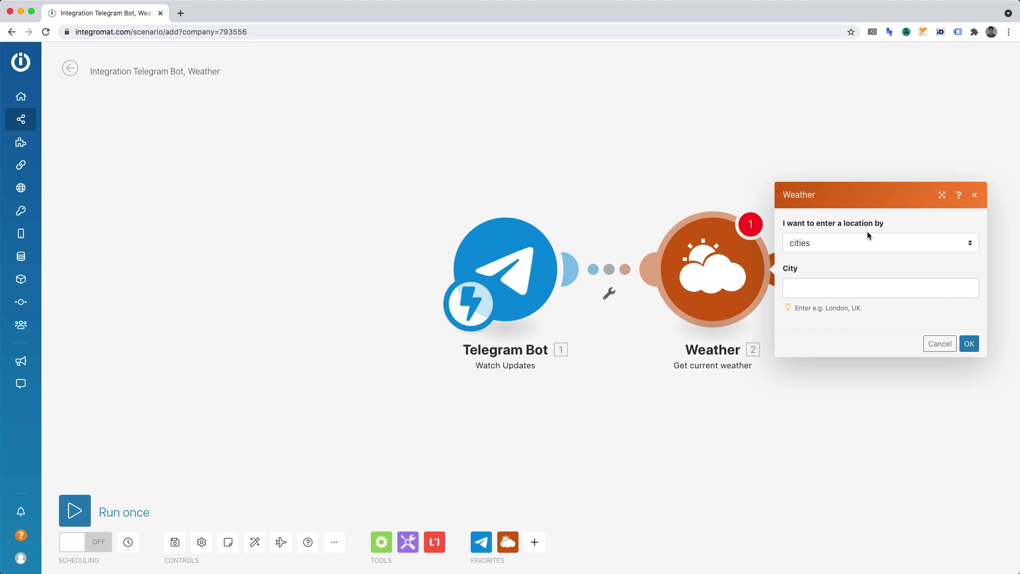
left_click(860, 286)
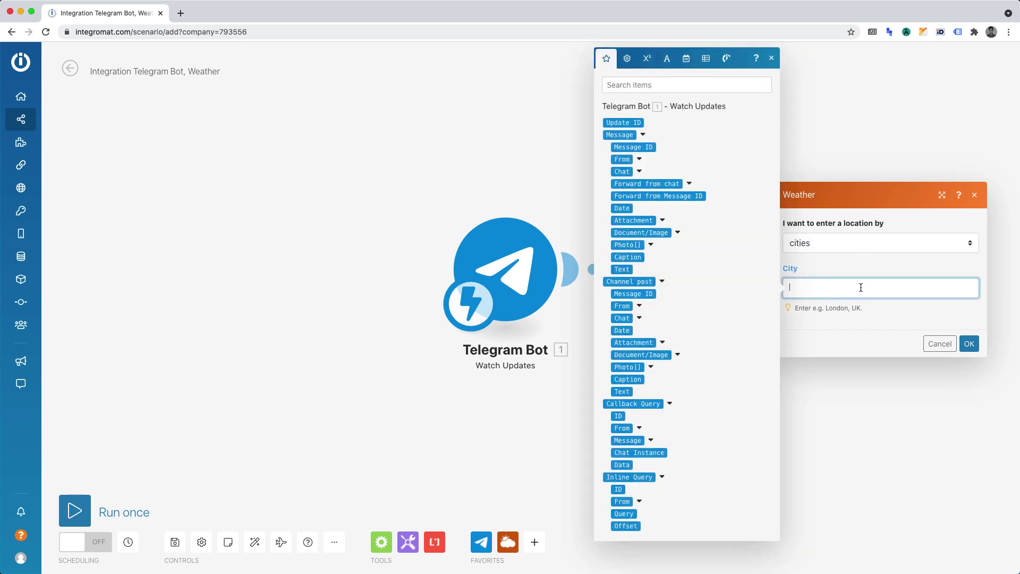
type("Paris, France")
left_click(967, 344)
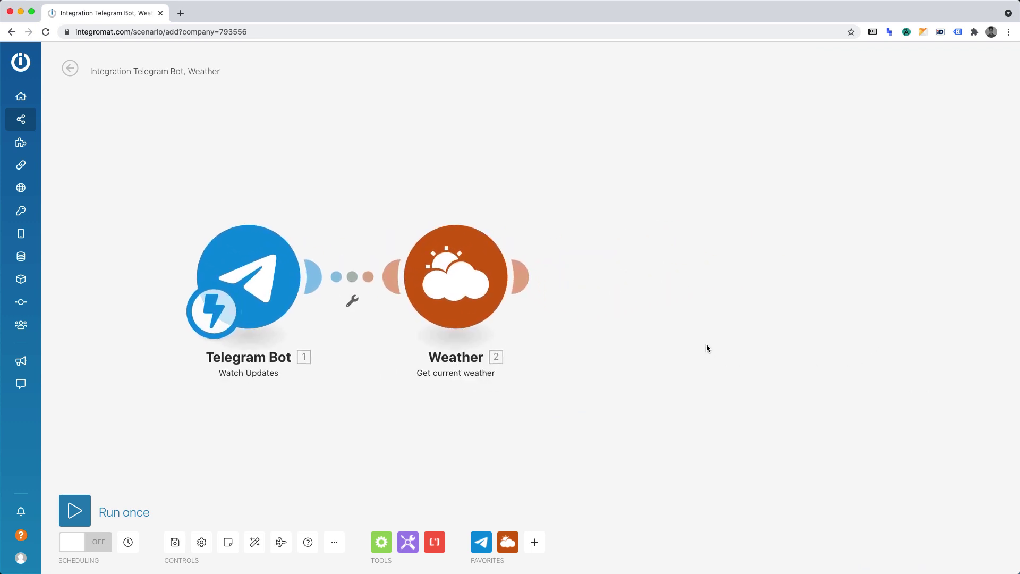
- Add a Telegram Bot 'Send a Text Message or a Reply' module after Weather
left_click(610, 272)
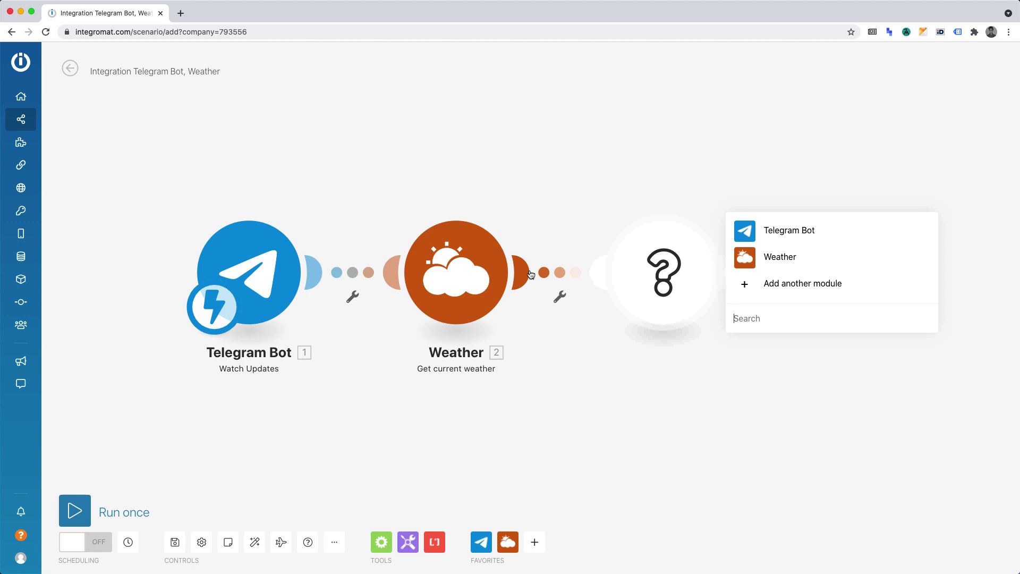
left_click(807, 230)
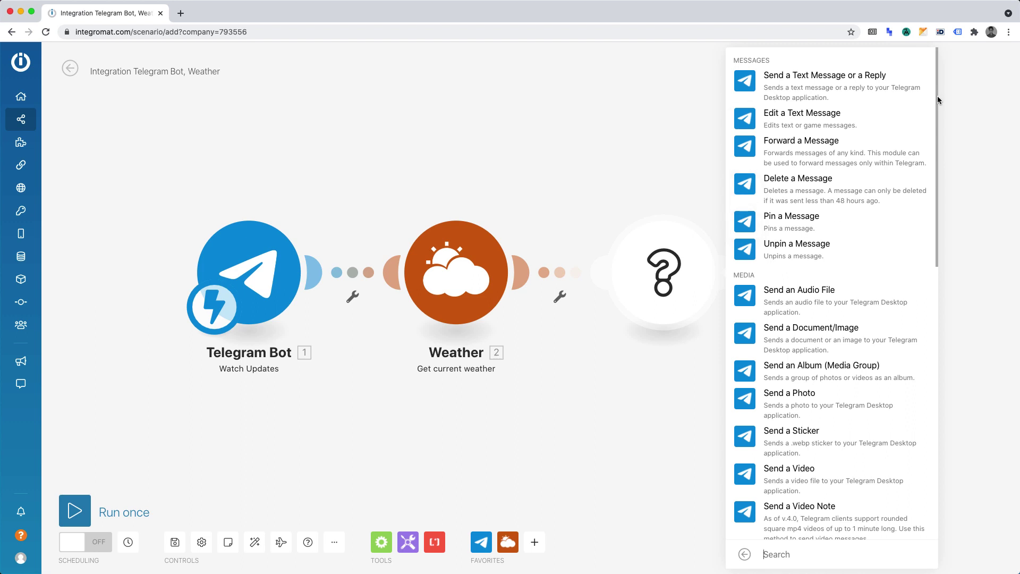
left_click(861, 80)
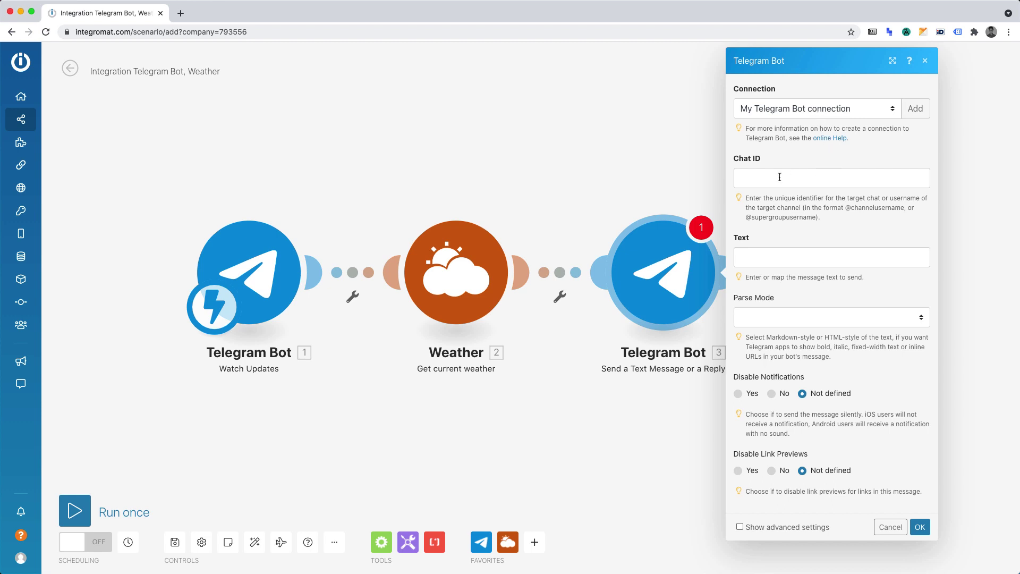
- Map the trigger's Message > Chat > ID into the Send a Text Message Chat ID field
left_click(812, 175)
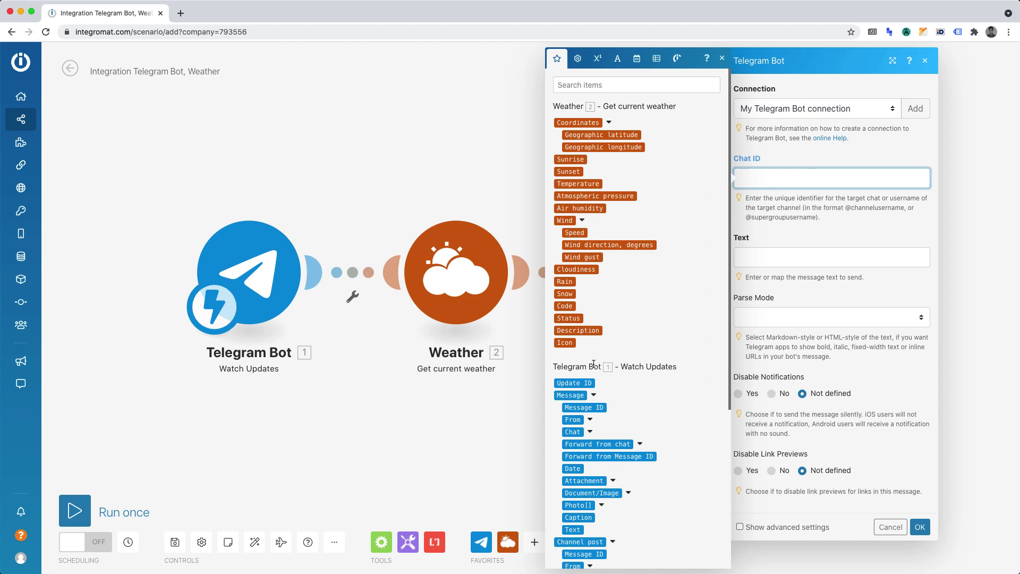
scroll(593, 363, "down", 3)
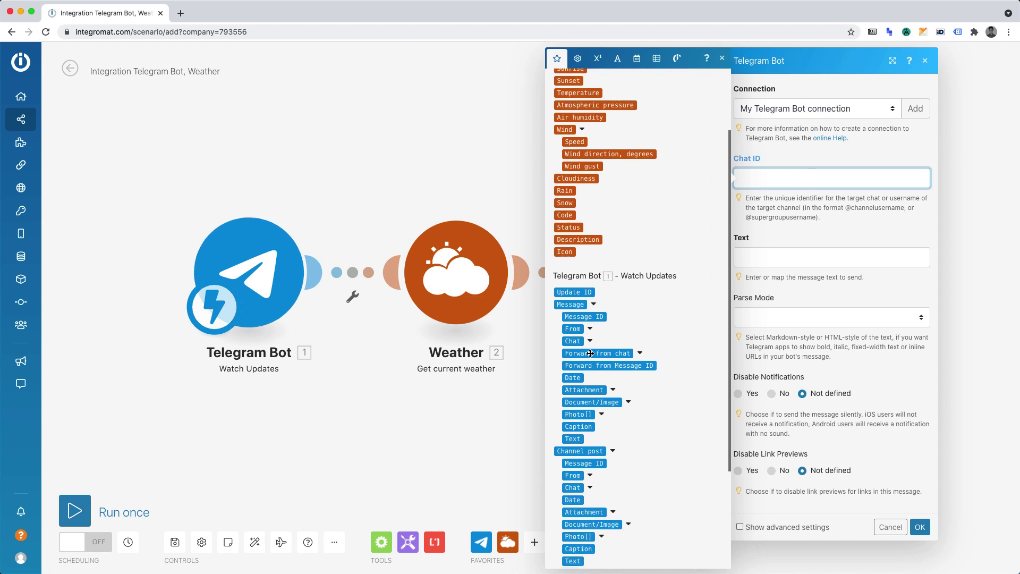
left_click(590, 341)
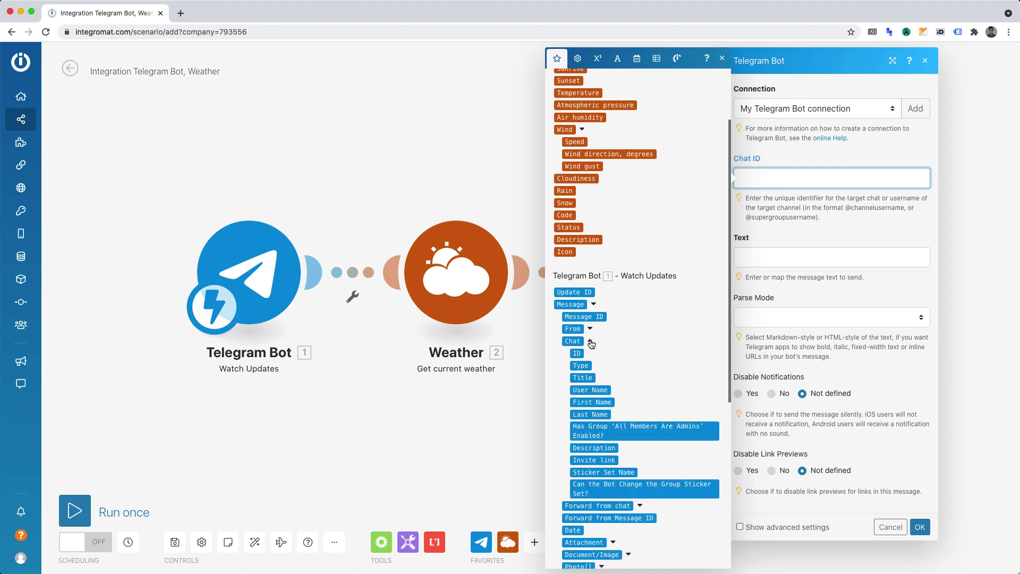
left_click(578, 354)
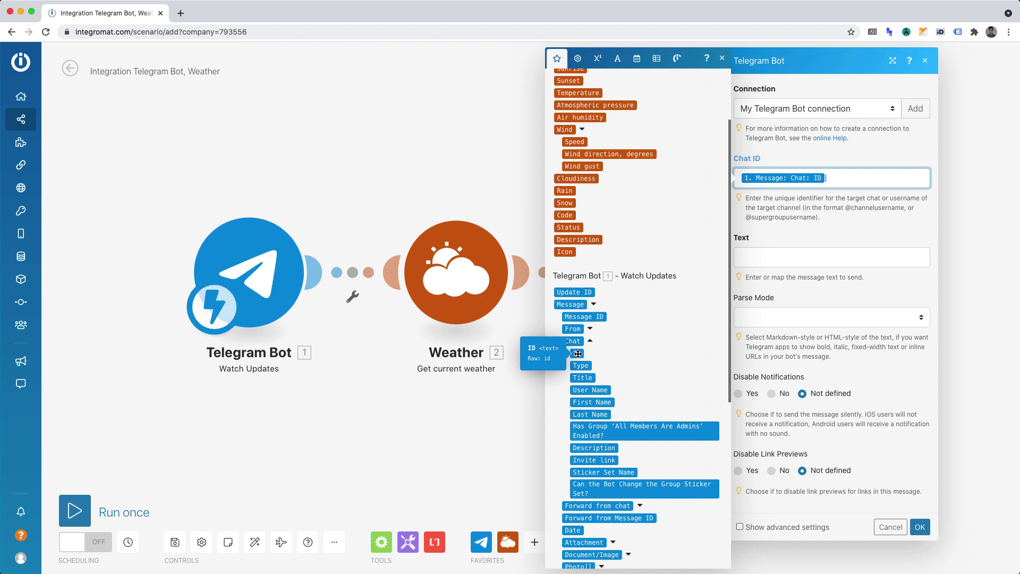
left_click(806, 232)
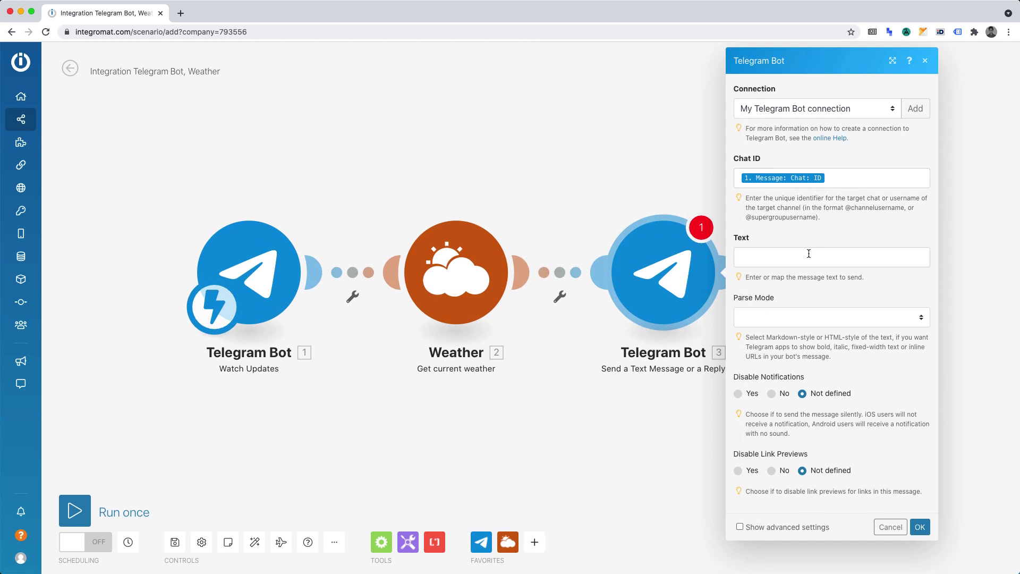
left_click(809, 254)
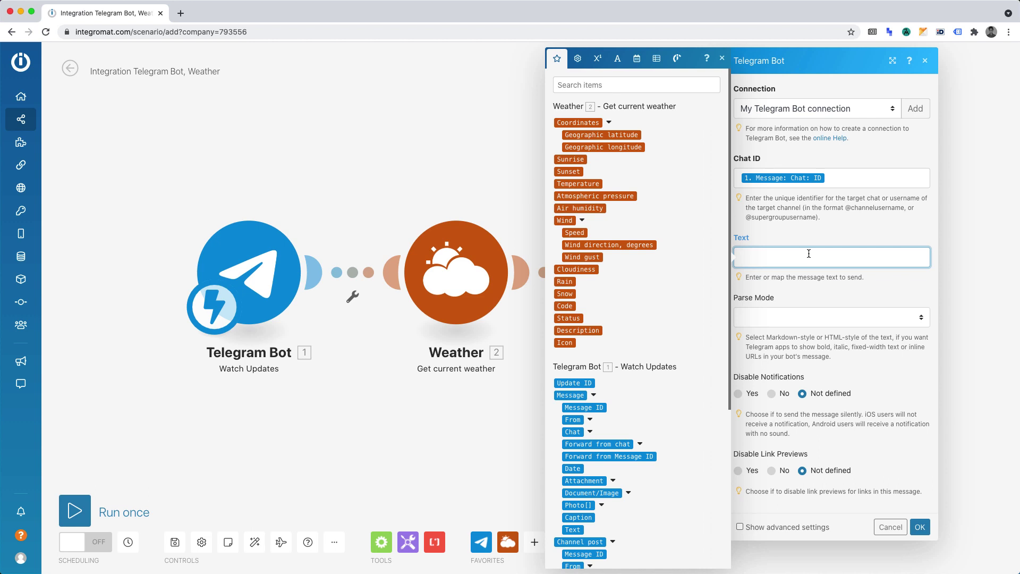
- Write the heading 'Todays' forecast for Paris:' and a Temp: line mapped to Temperature
type("Todays' forecast for Paris:")
key("Return")
key("Return")
type("Te")
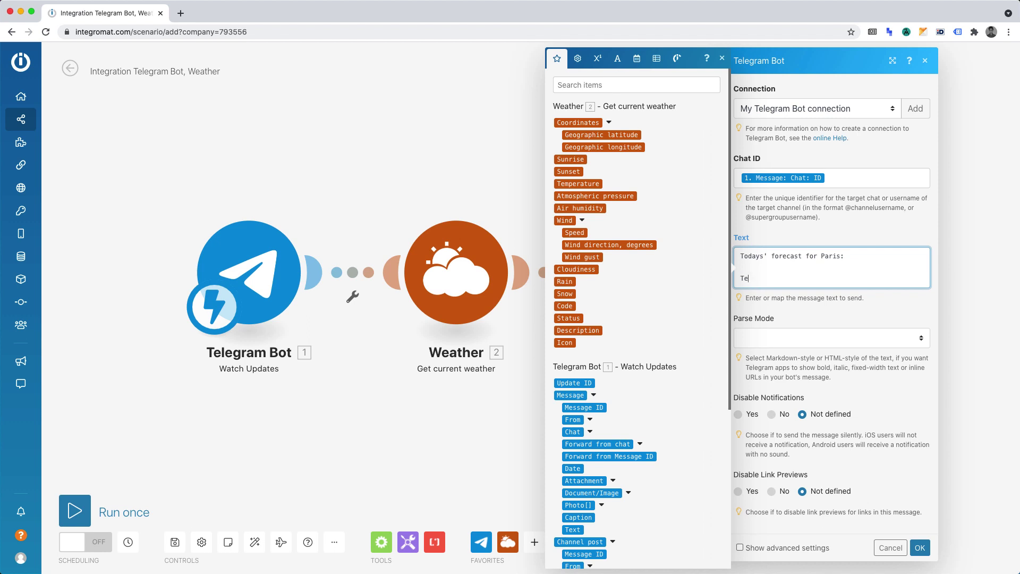
type("mp:")
left_click(593, 184)
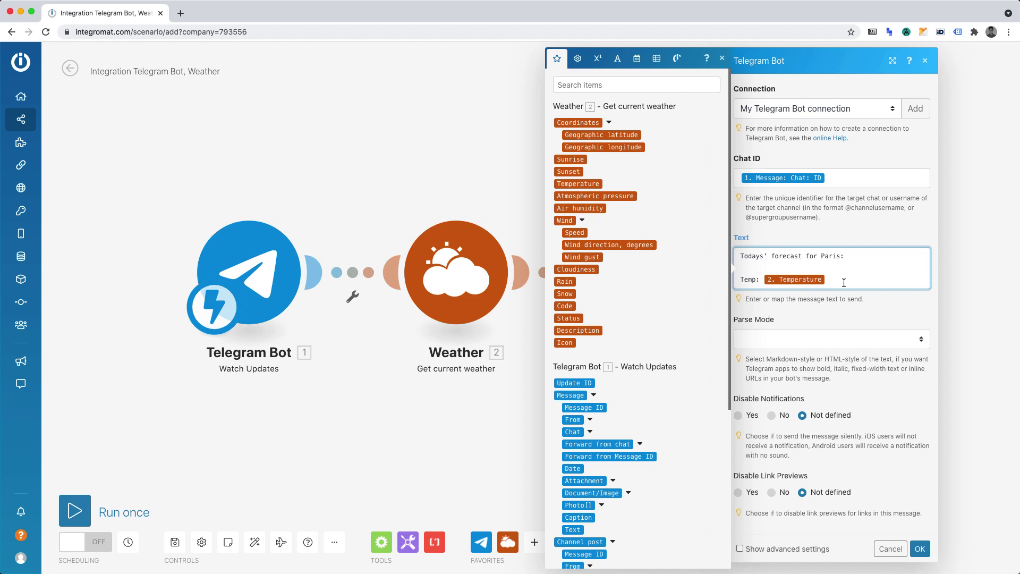
key("Return")
- Add Sunrise: and Sunset: lines mapped to the Weather module's Sunrise and Sunset values
type("Sunrise:")
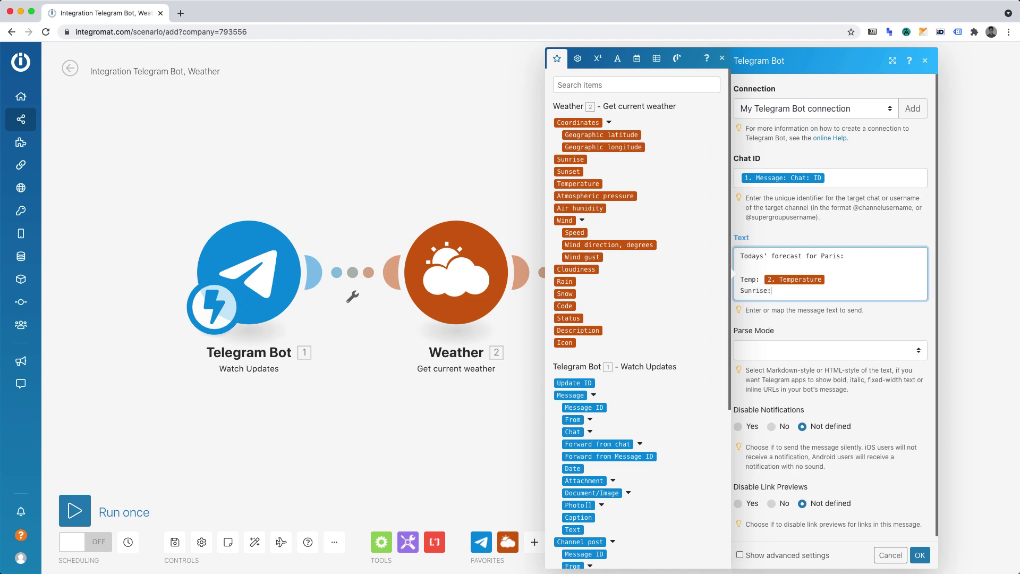
left_click(577, 161)
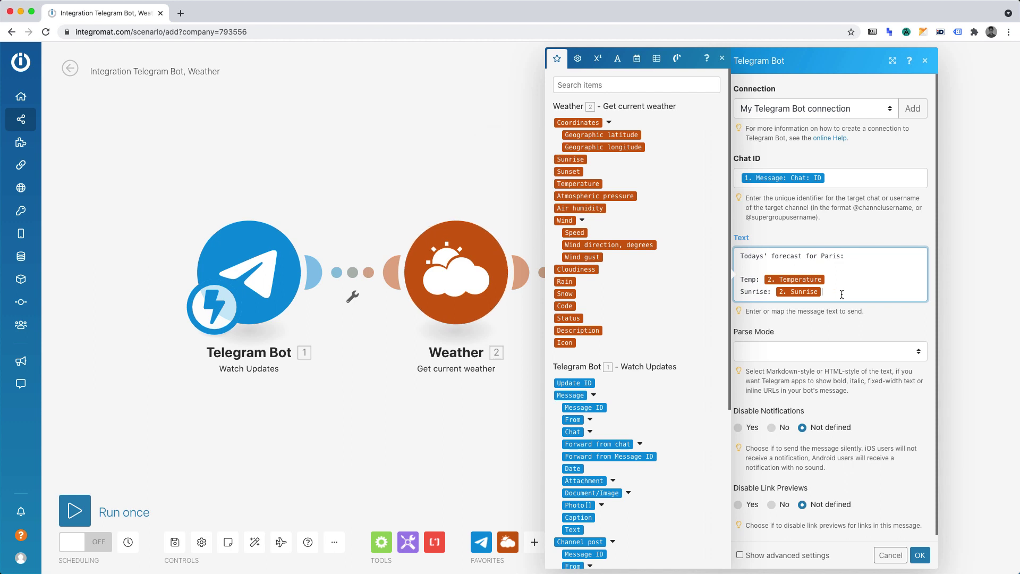
key("Return")
type("Sunset")
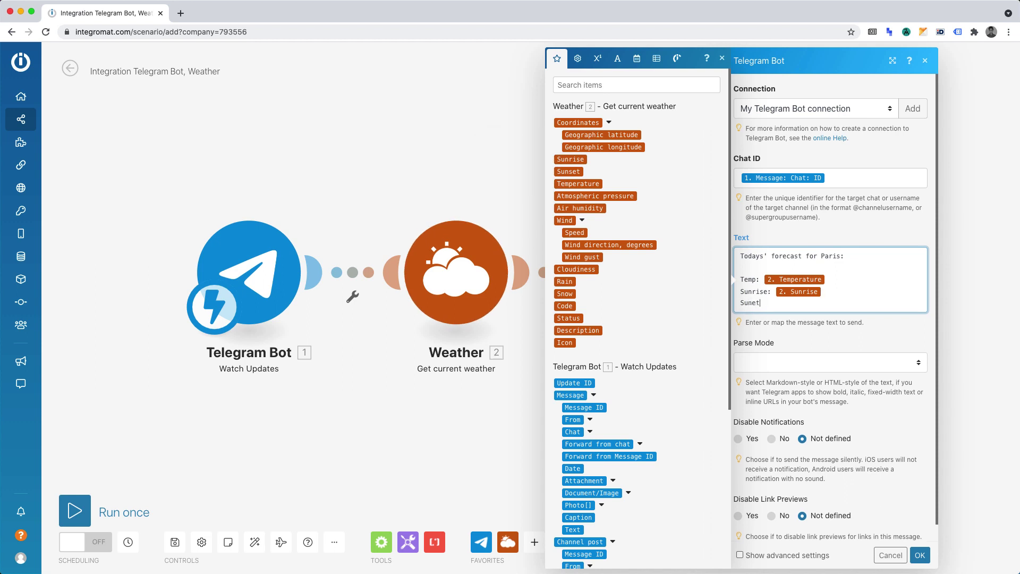
type(":")
key("BackSpace")
key("BackSpace")
key("BackSpace")
type("set:")
left_click(568, 171)
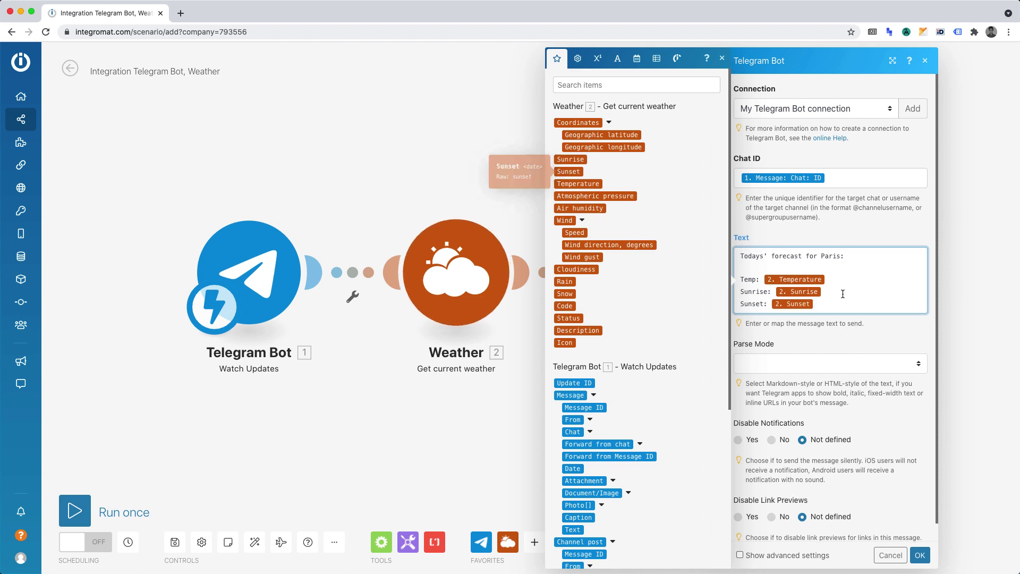
- Add a Rain: line mapped to the weather Rain value and save the module
key("Return")
type("Rain:")
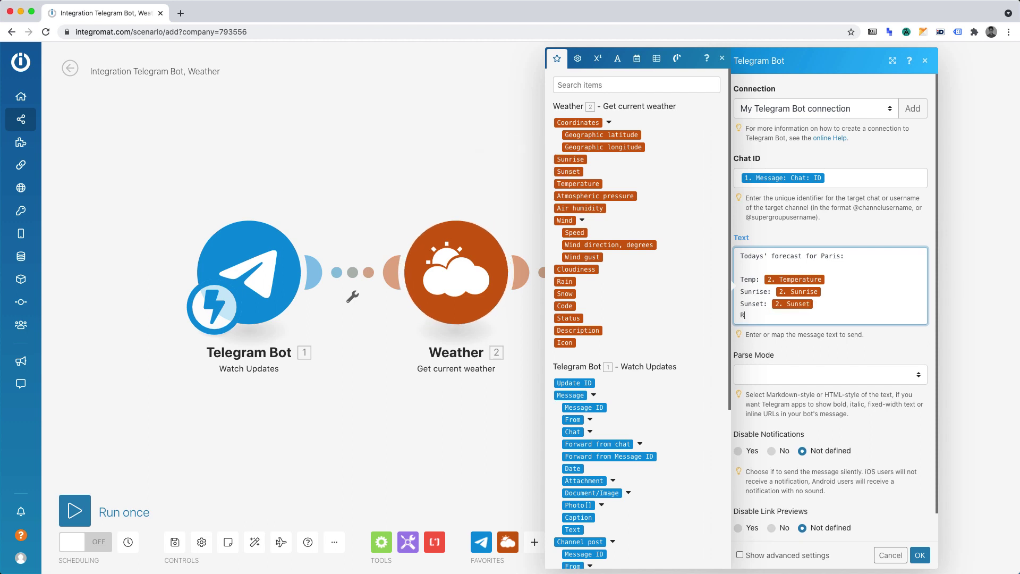
left_click(566, 280)
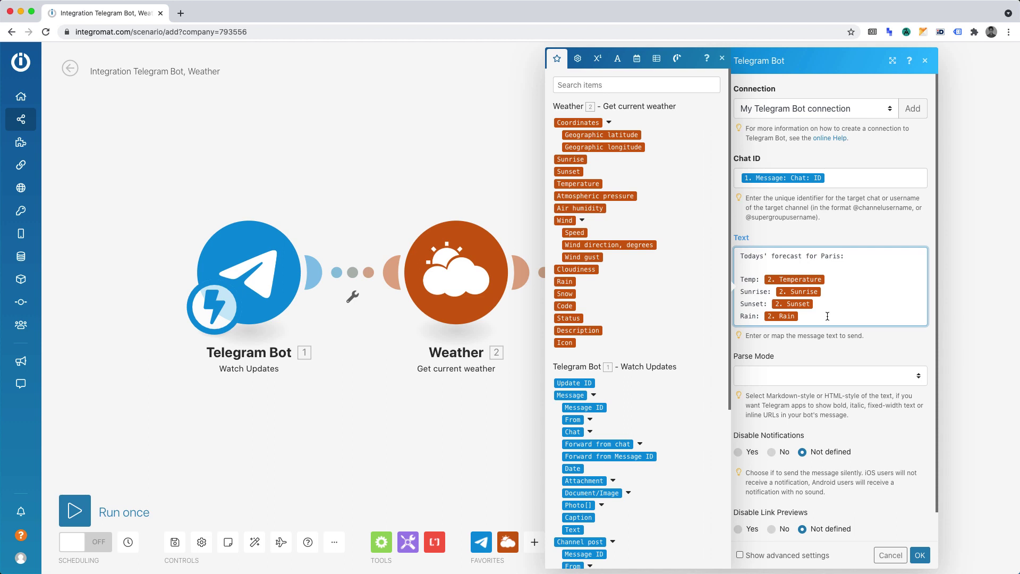
left_click(921, 555)
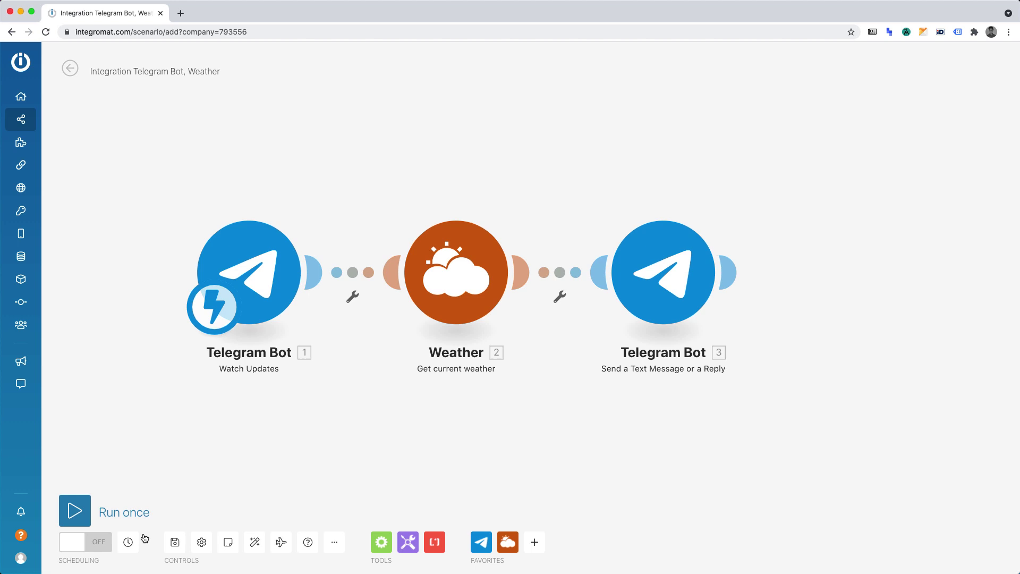
left_click(130, 542)
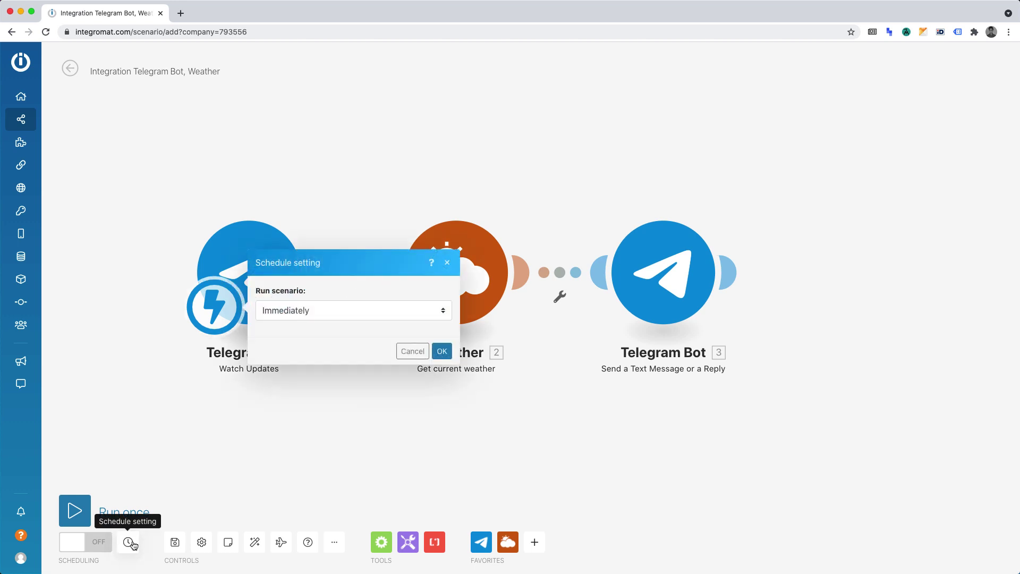
left_click(264, 310)
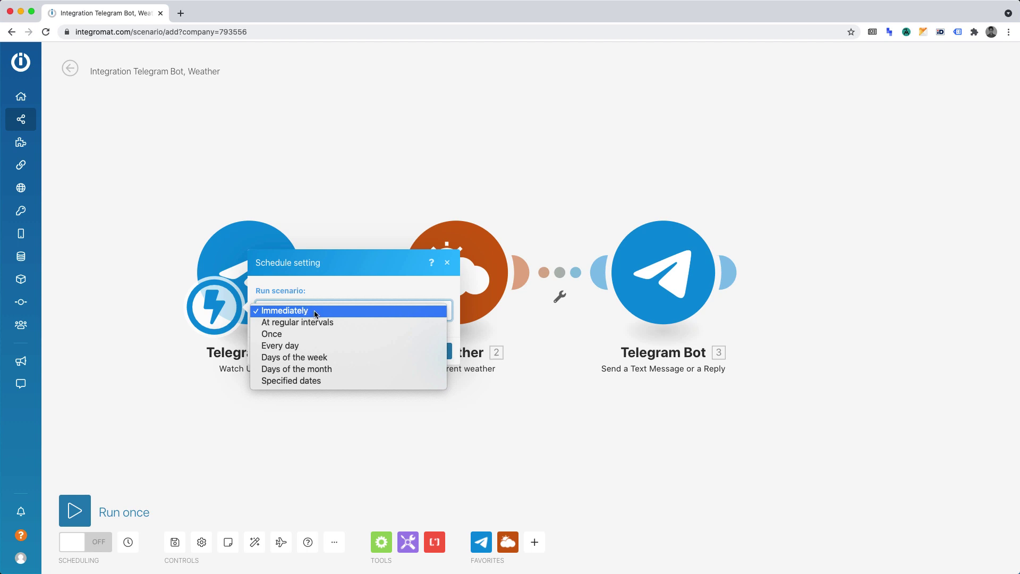
left_click(315, 312)
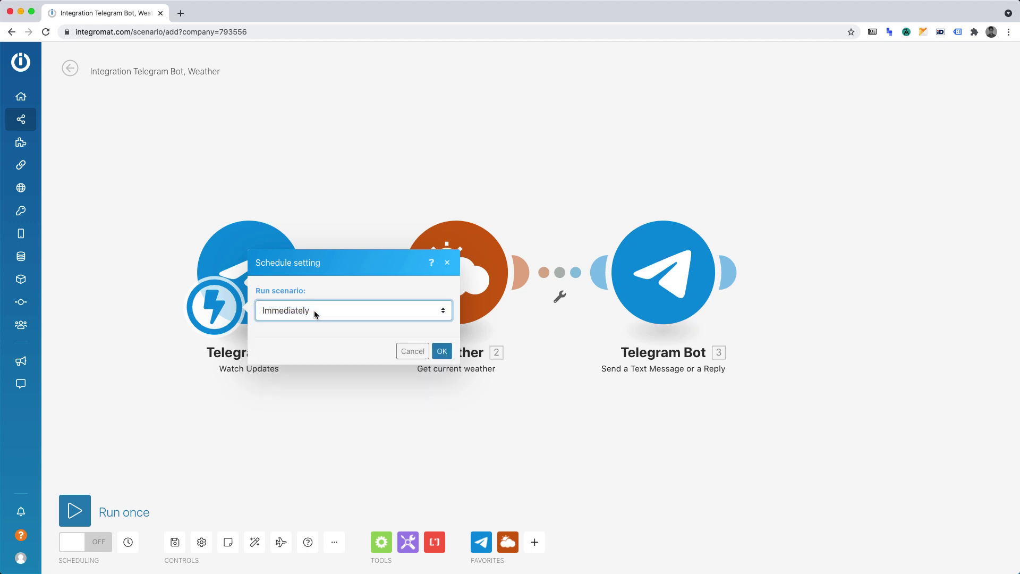
left_click(441, 353)
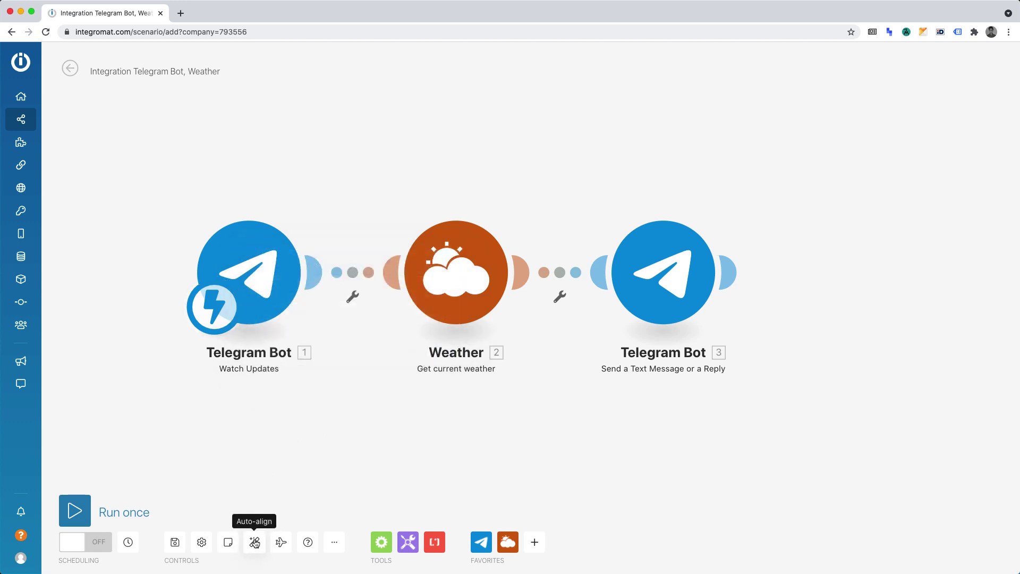
- Auto-align the modules and rename the scenario to 'Weather In Paris'
left_click(255, 541)
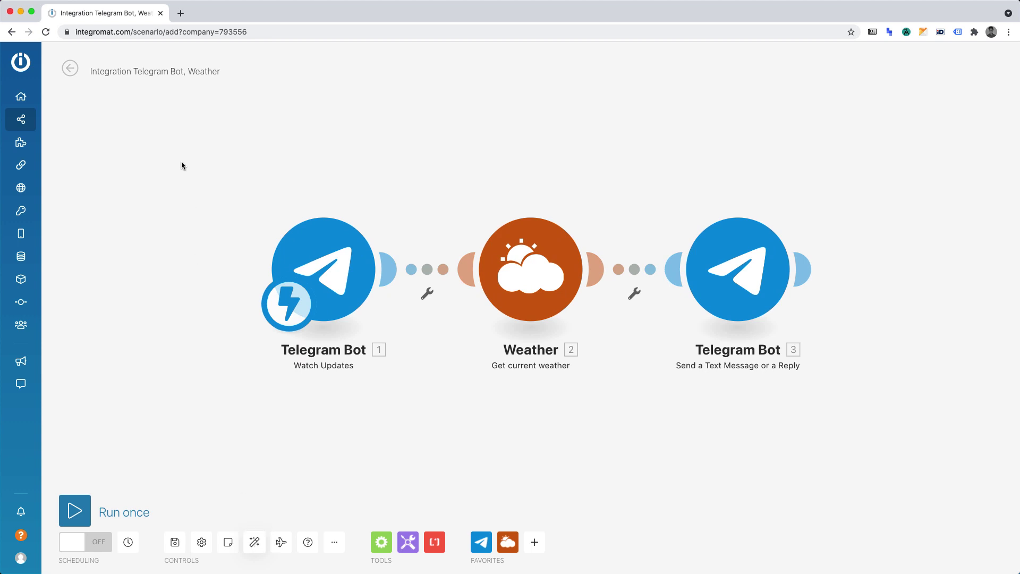
left_click(164, 72)
triple_click(164, 71)
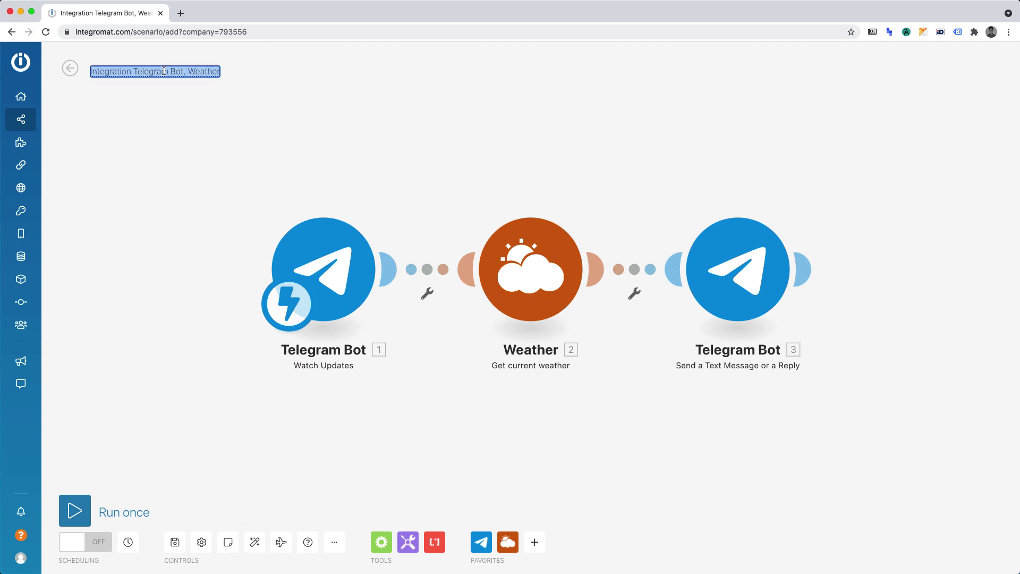
type("Weather In")
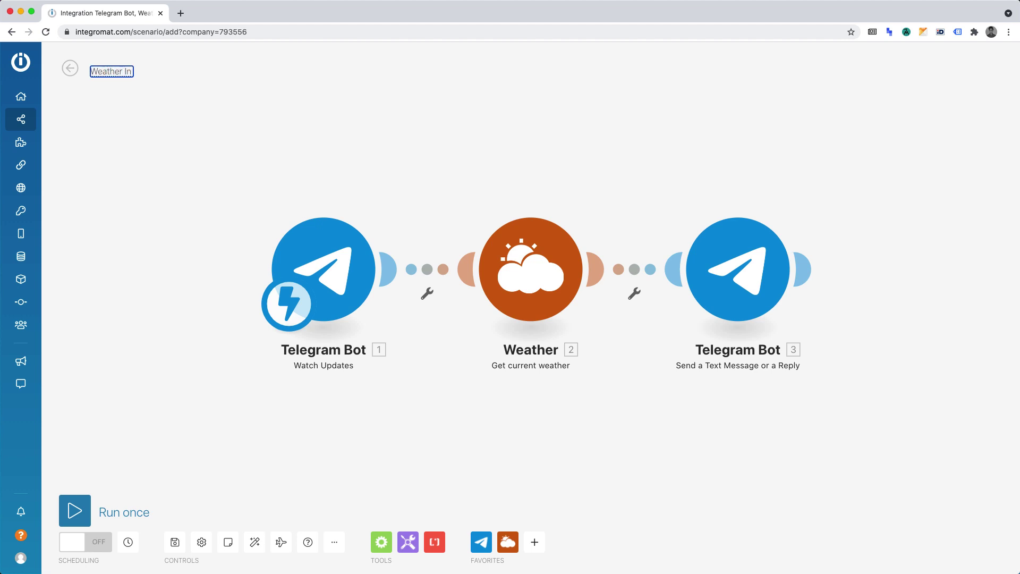
type(" Paris")
key("Return")
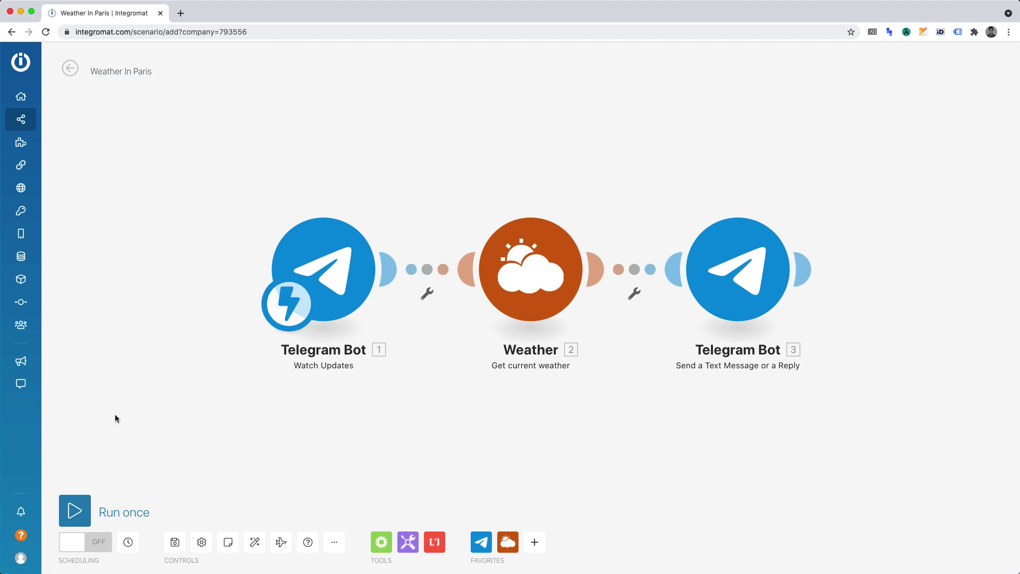
- Start a single test run of the scenario, then bring up Telegram
left_click(75, 510)
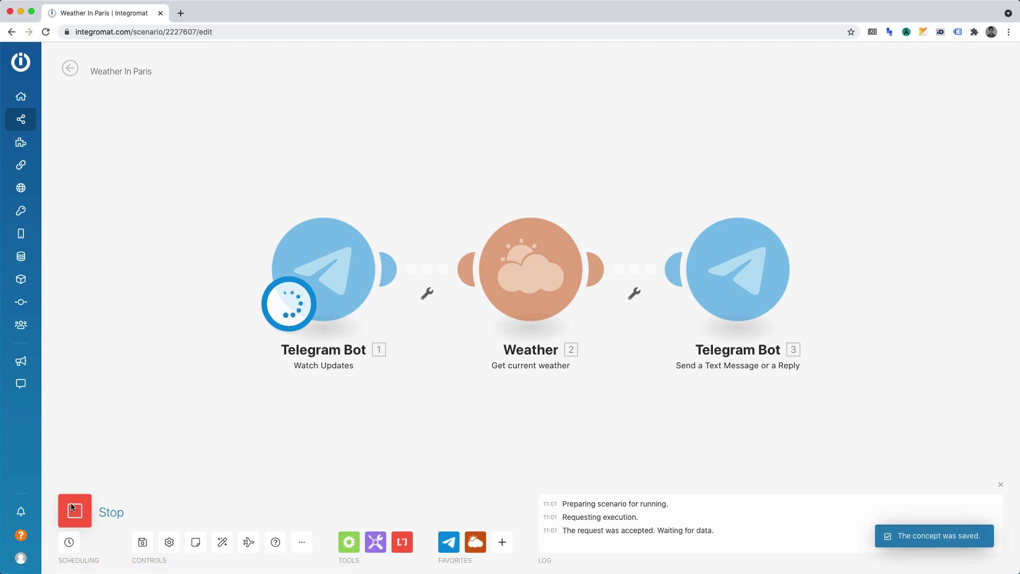
mouse_move(510, 571)
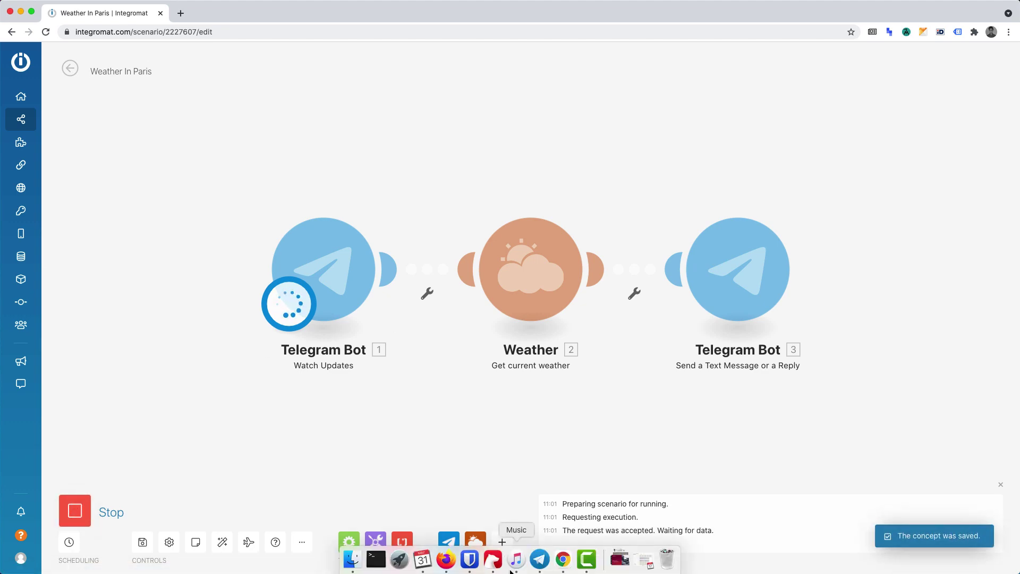
left_click(540, 559)
- Send 'weather' to the Paris weather bot and return to Integromat after its forecast reply
left_click(200, 84)
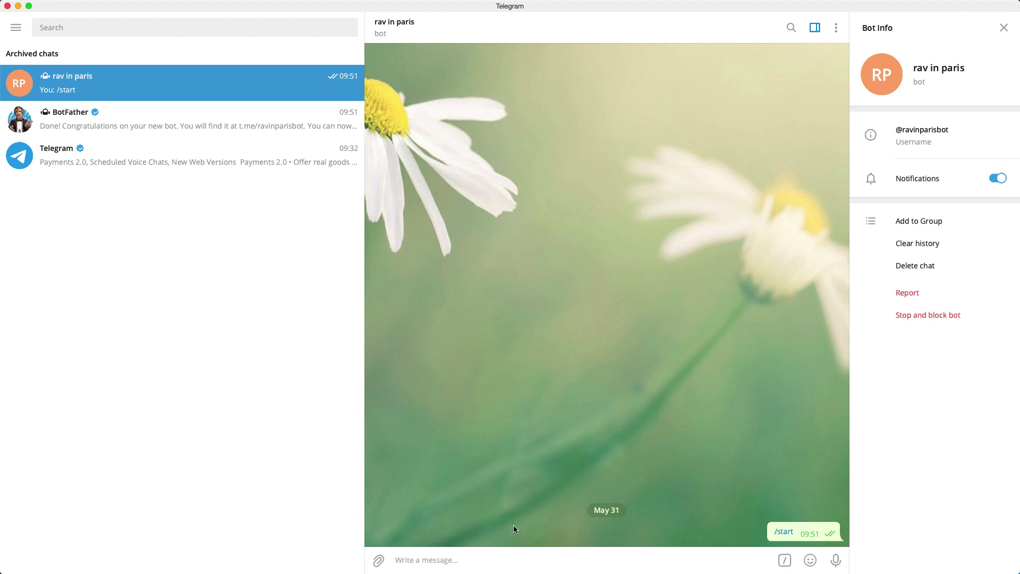
left_click(464, 557)
type("weather")
key("Return")
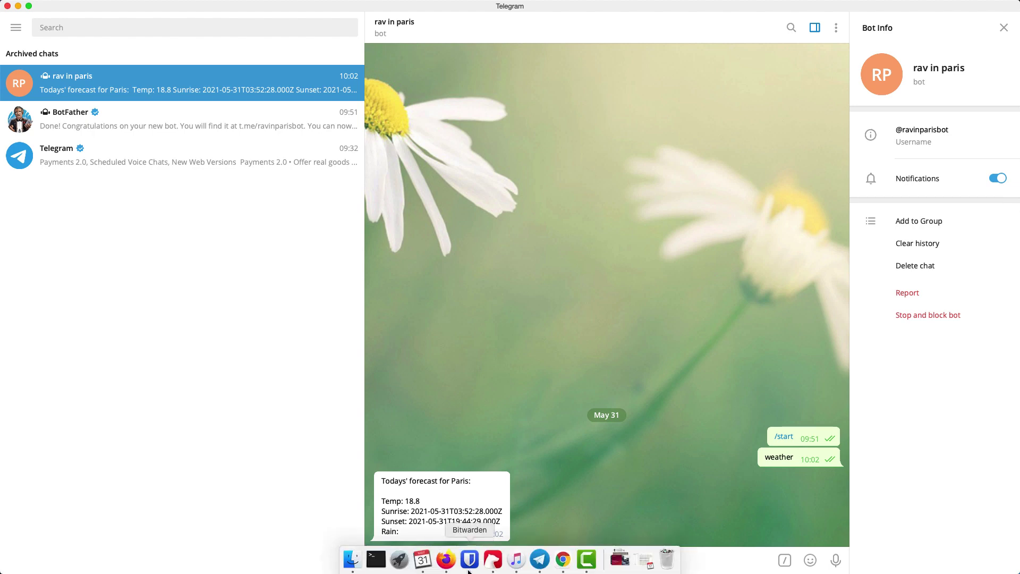
left_click(563, 561)
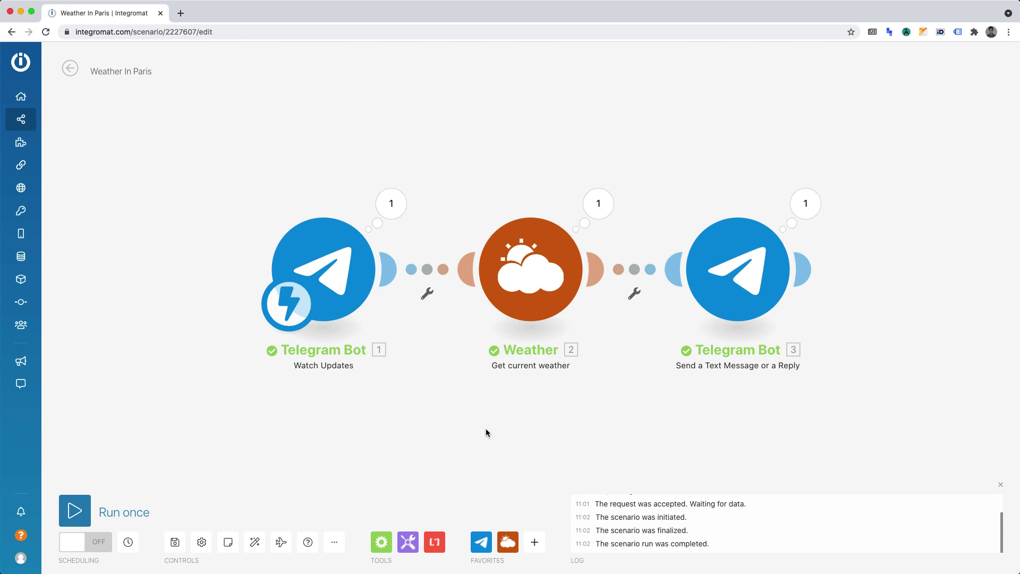
- Turn Scheduling ON for Weather In Paris and go back to its overview page
left_click(98, 541)
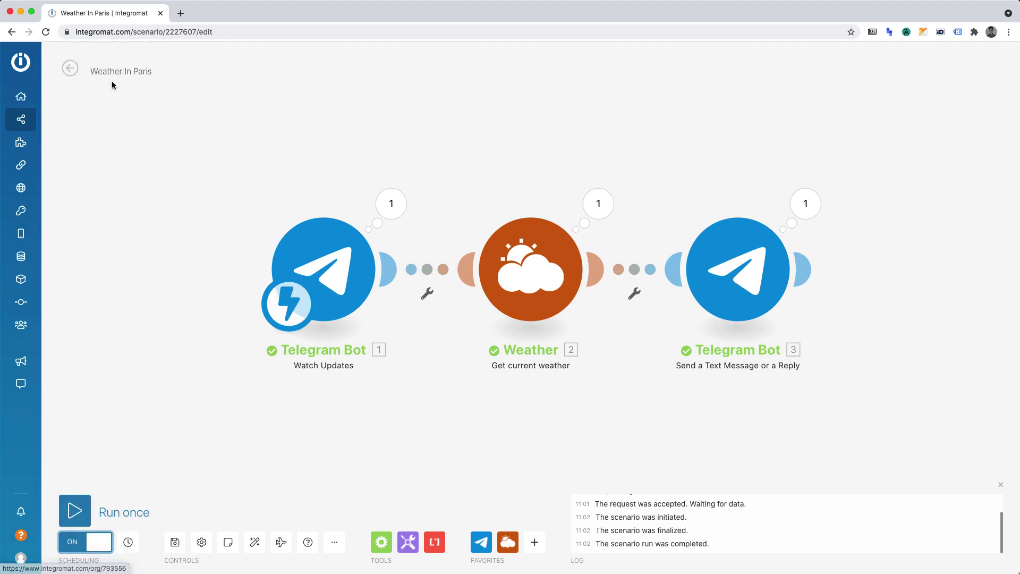
left_click(65, 66)
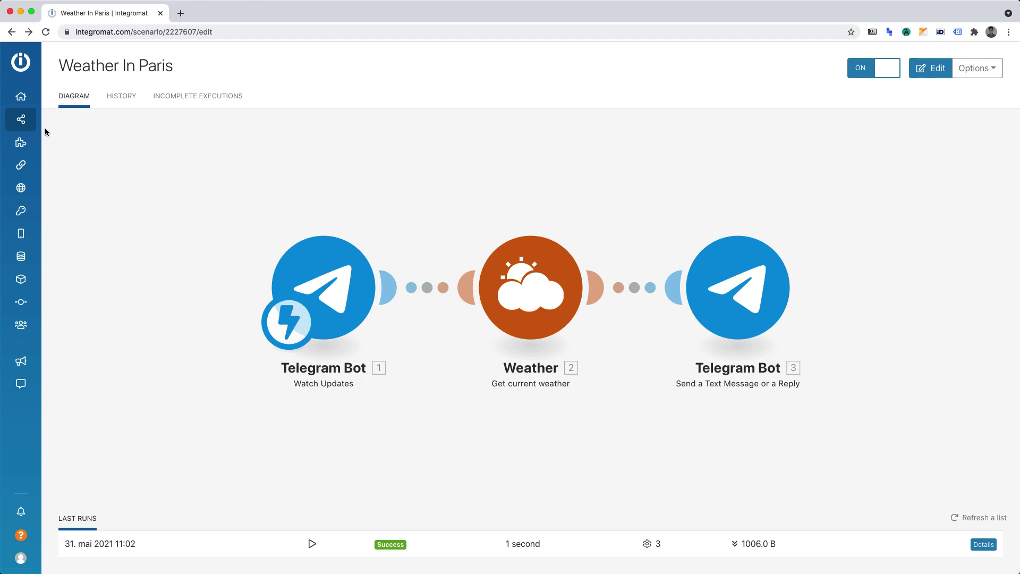
- Show the All scenarios list with Weather In Paris switched ON
left_click(24, 120)
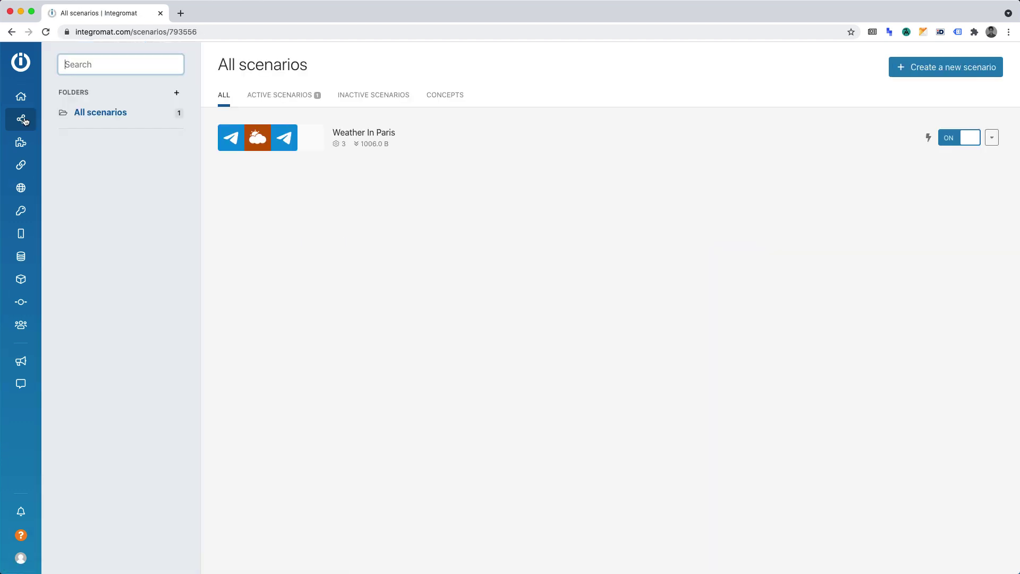